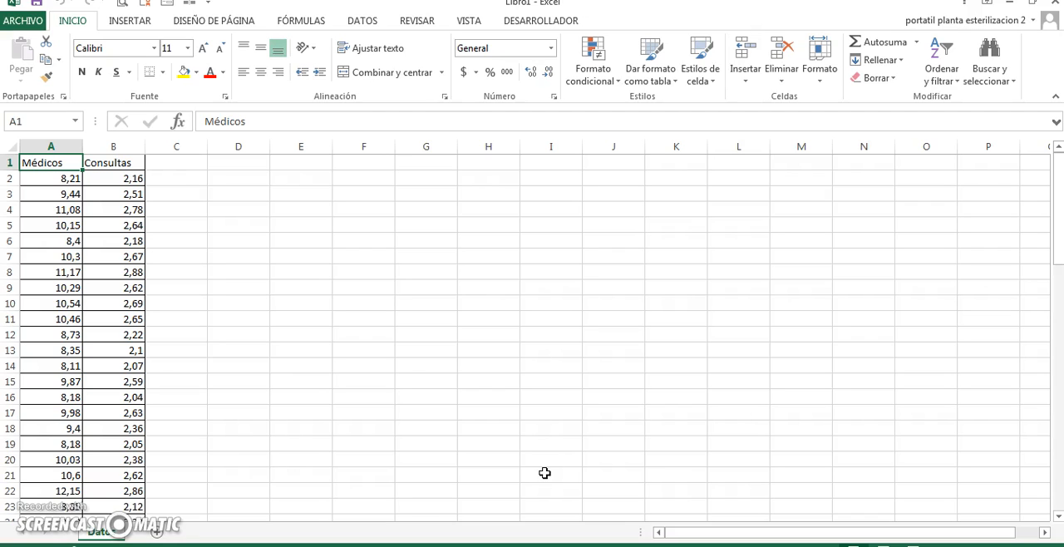
key(Right)
key(Left)
key(Right)
key(Left)
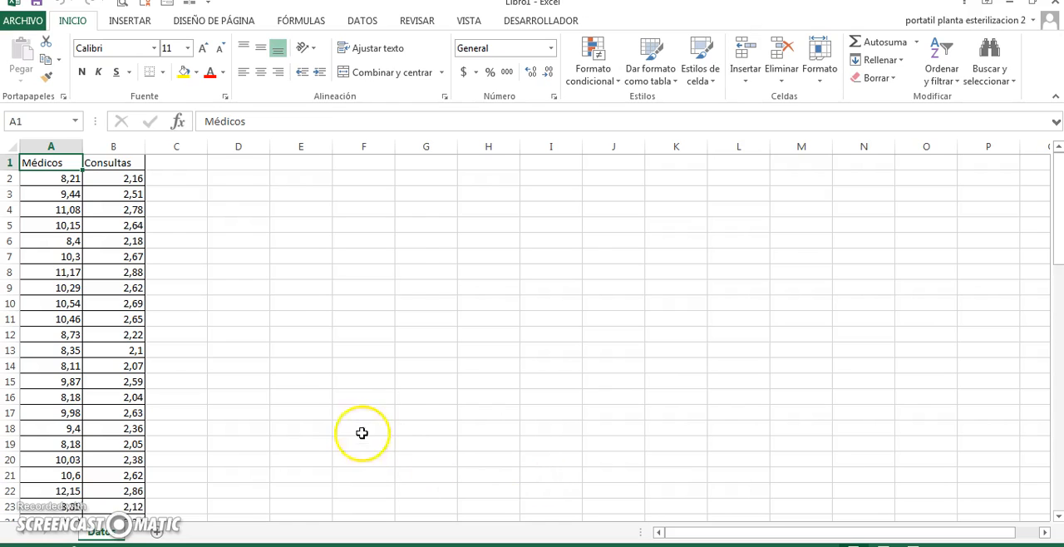
Insert a row above the headers and label the Médicos column Y and the Consultas column X
click(7, 163)
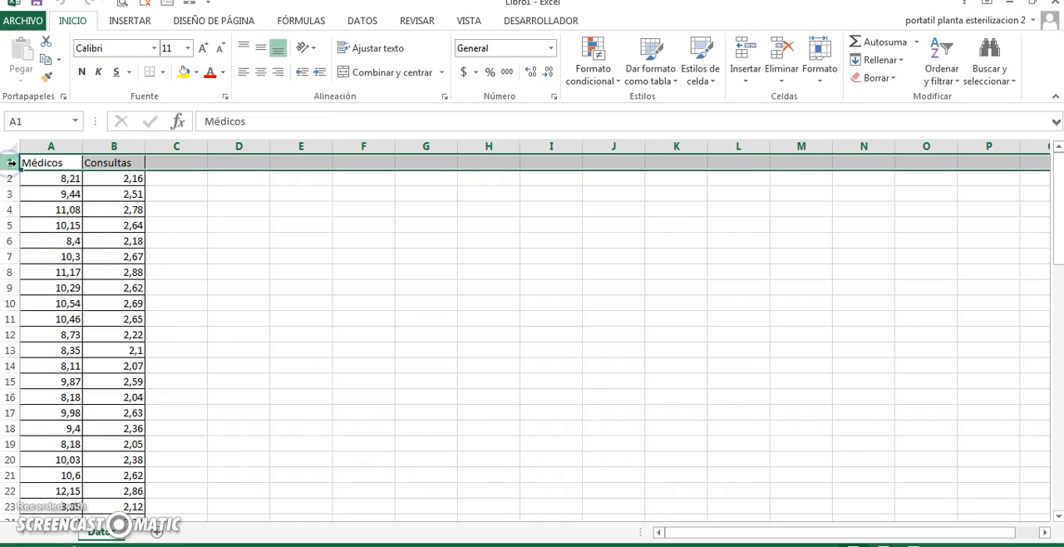
key(ctrl+plus)
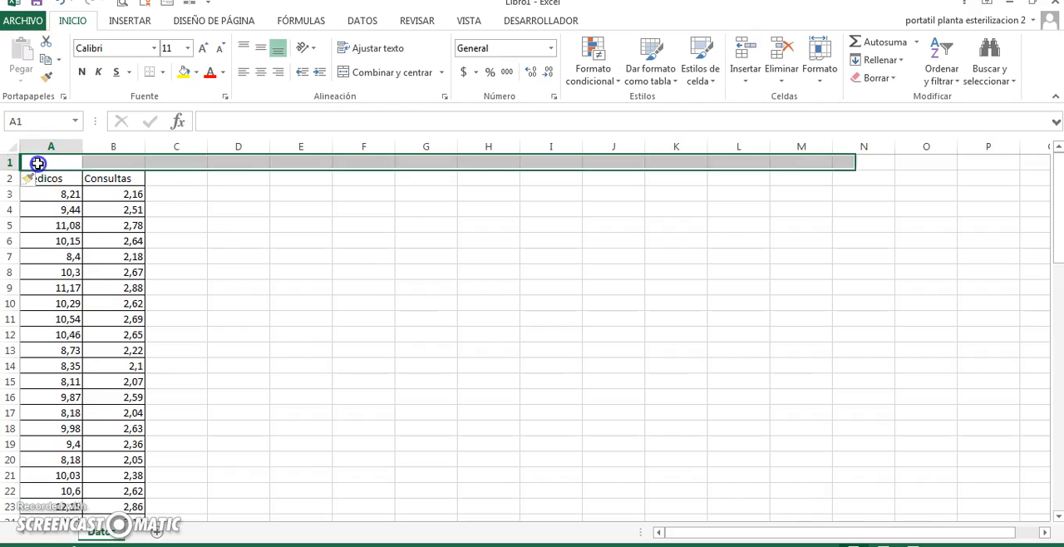
click(36, 162)
text(Y)
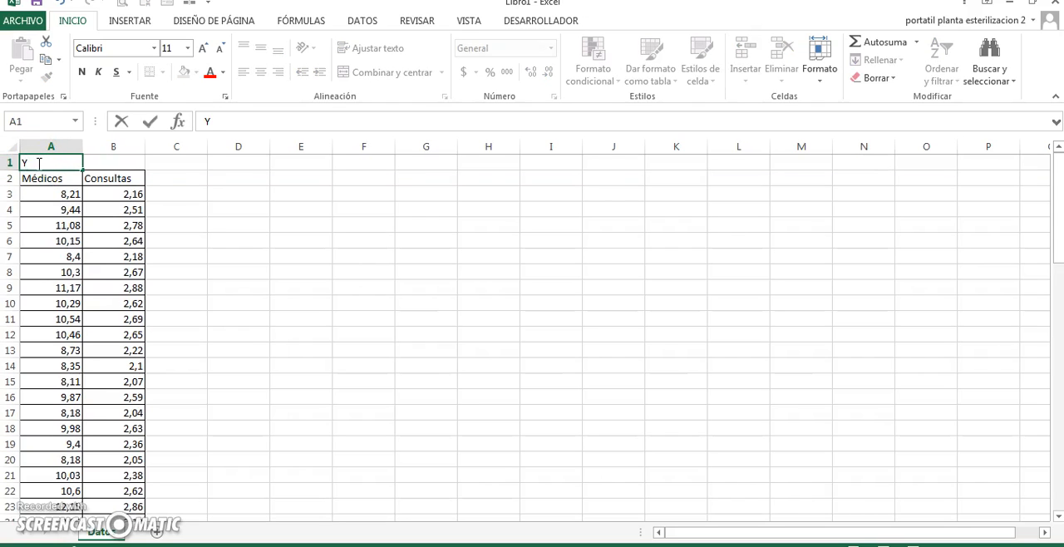
key(Tab)
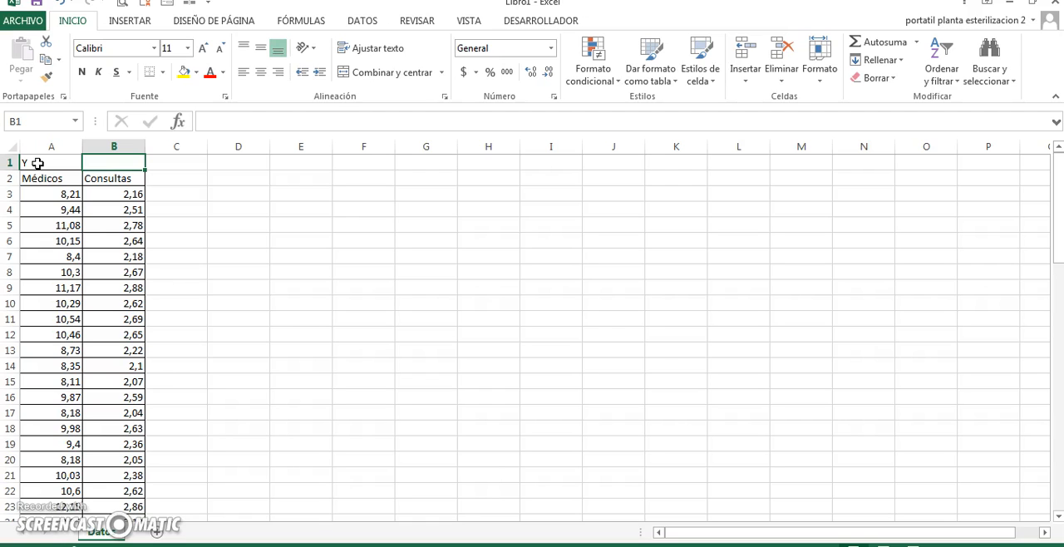
text(X)
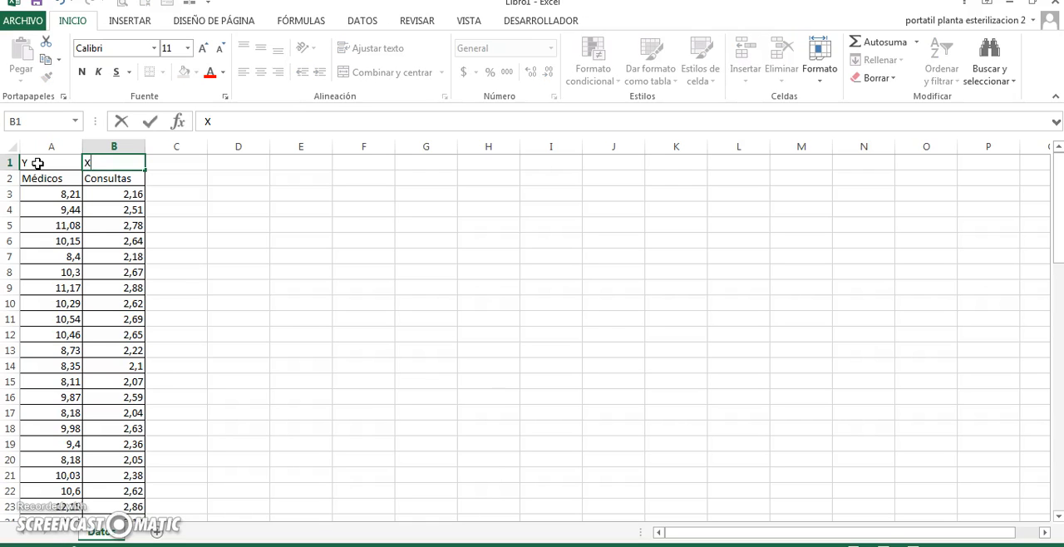
key(Return)
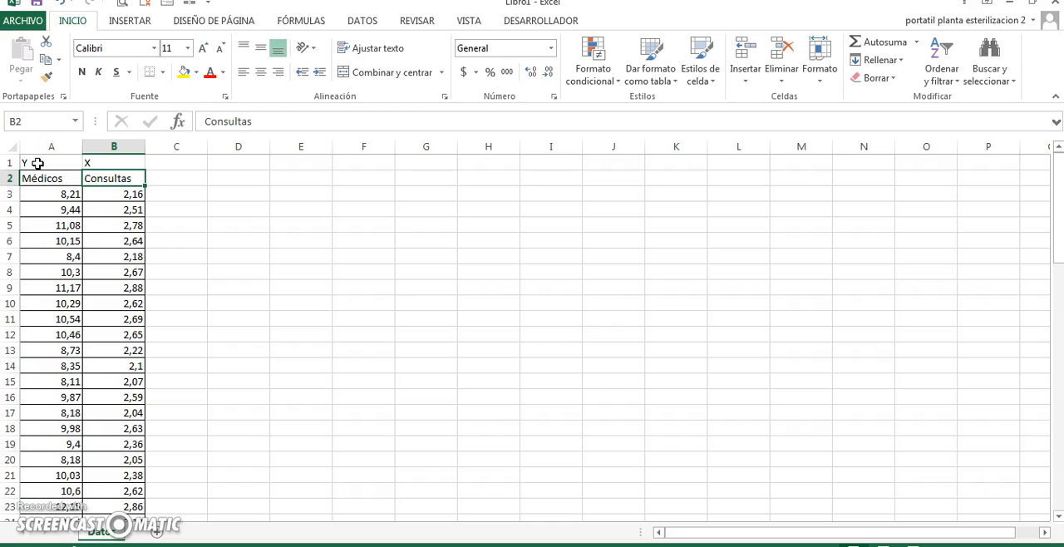
key(Down)
key(Left)
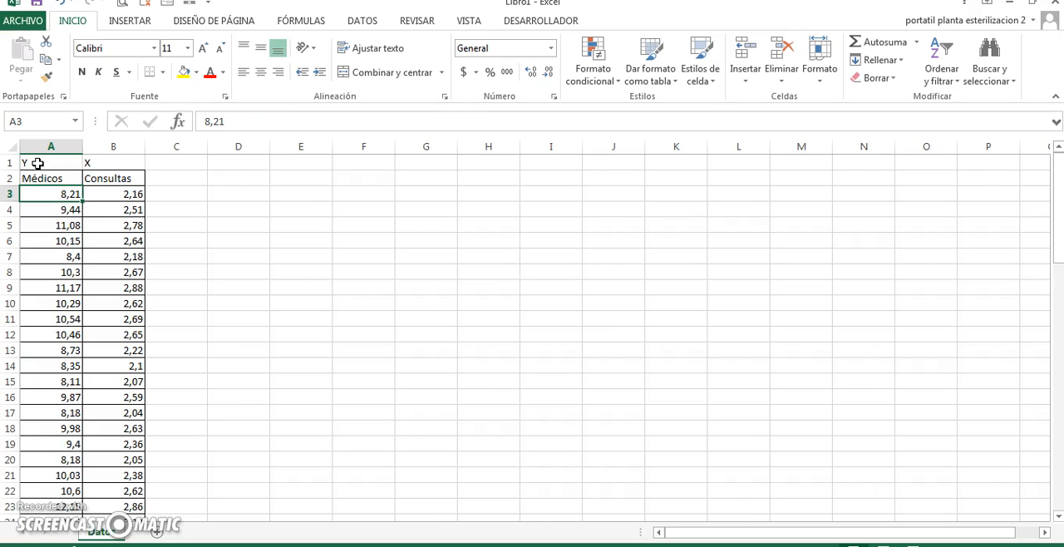
key(Right)
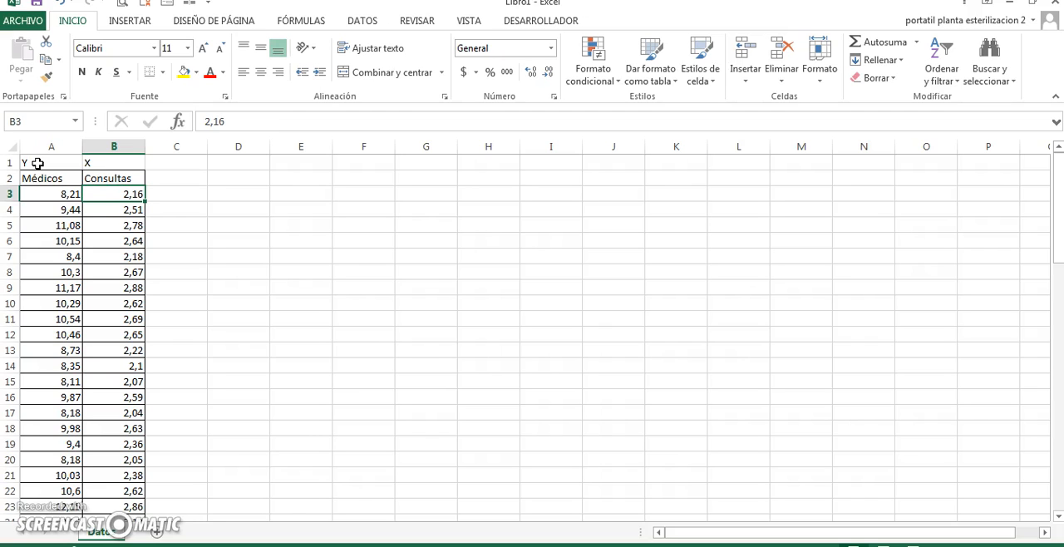
key(Right)
key(Right)
key(Right)
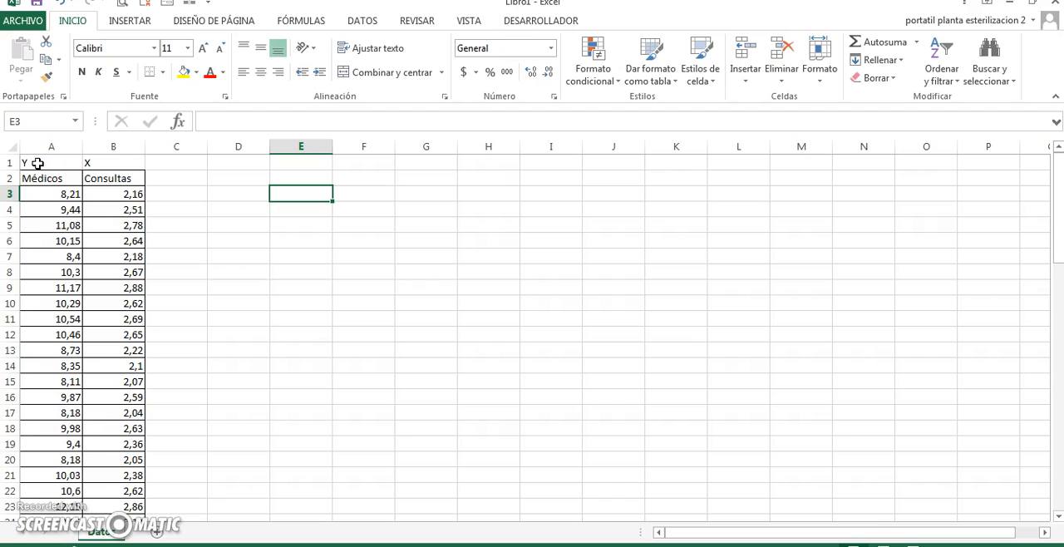
Insert a markers-only scatter chart from the Médicos and Consultas values in A3:B74
click(63, 195)
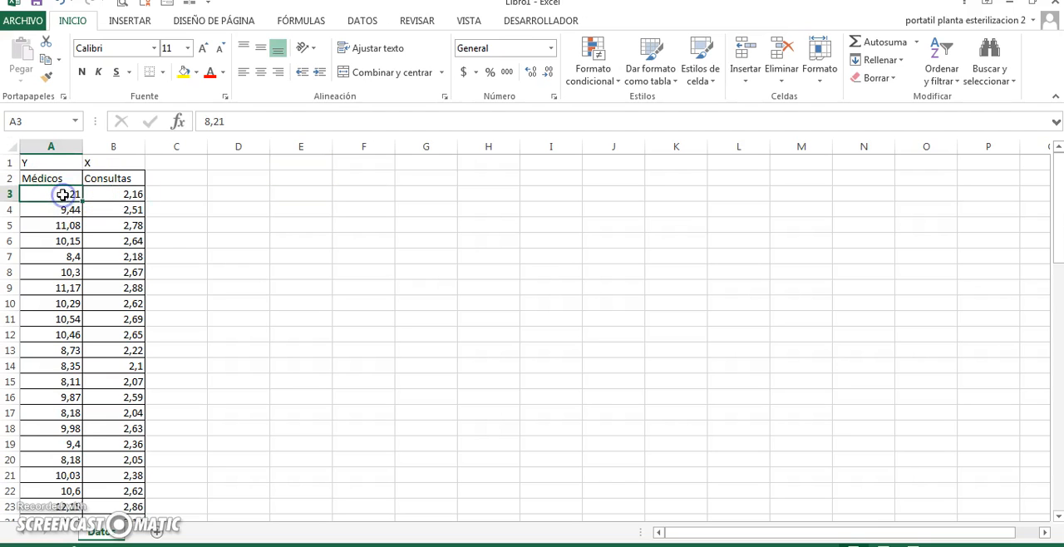
key(ctrl+shift+Right)
key(ctrl+shift+Down)
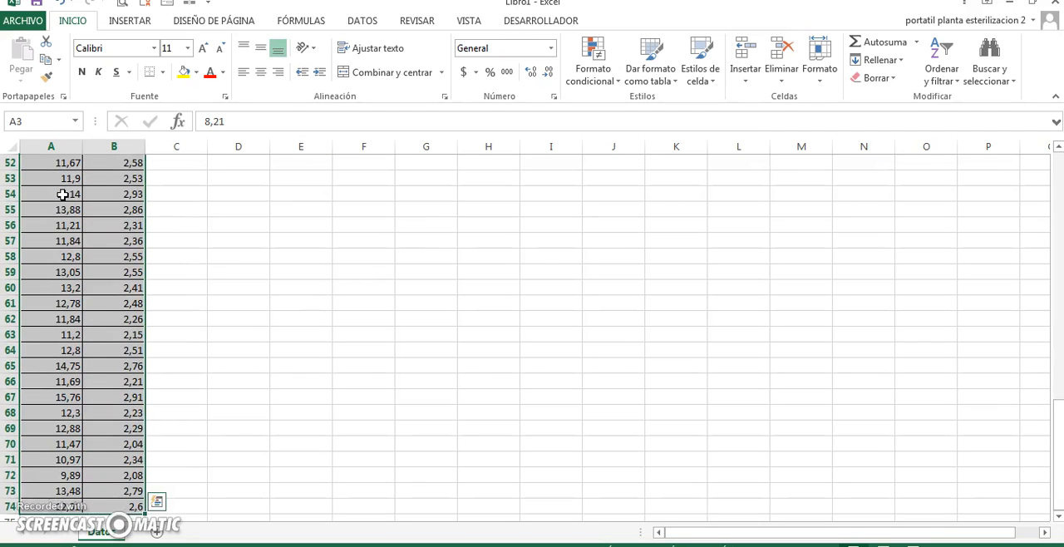
click(135, 21)
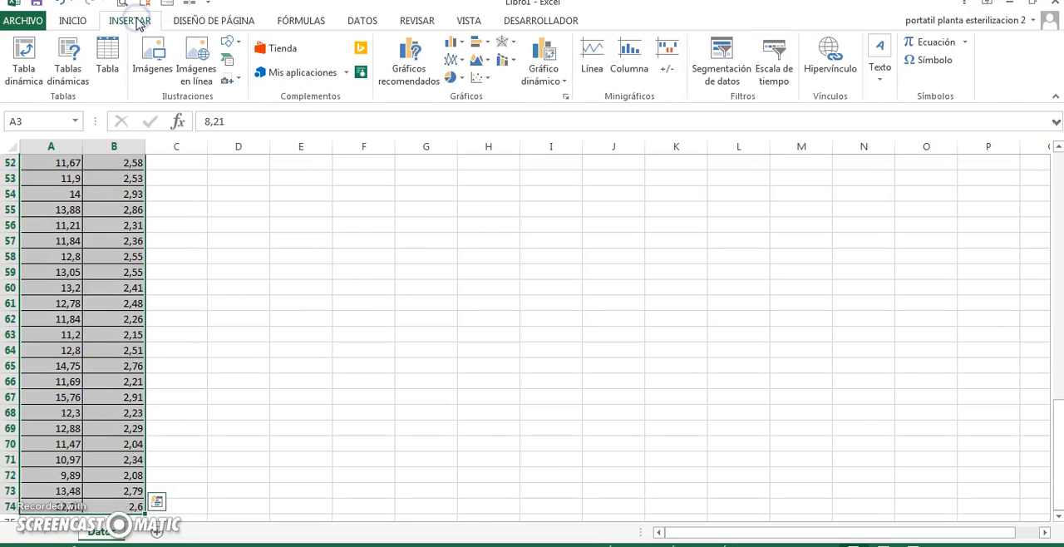
click(485, 78)
click(491, 129)
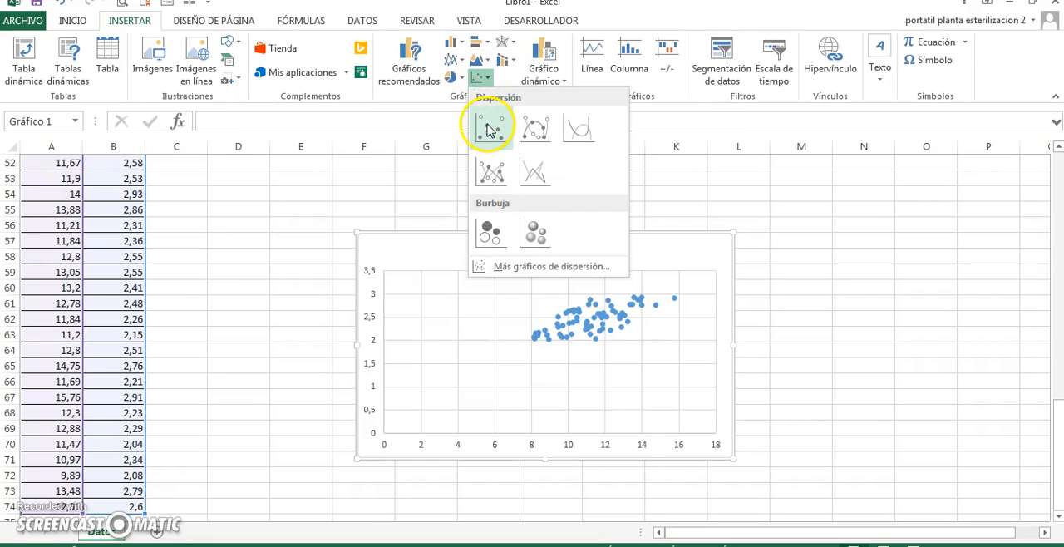
Add a linear trendline showing its equation and R-squared value, and place that label beside the chart title
mouse_move(618, 330)
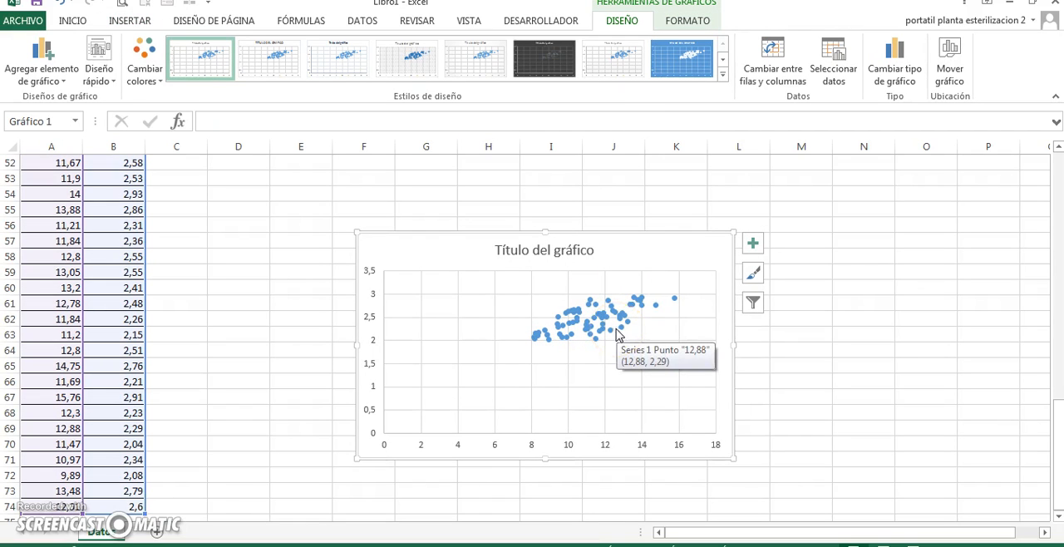
click(592, 324)
right_click(591, 324)
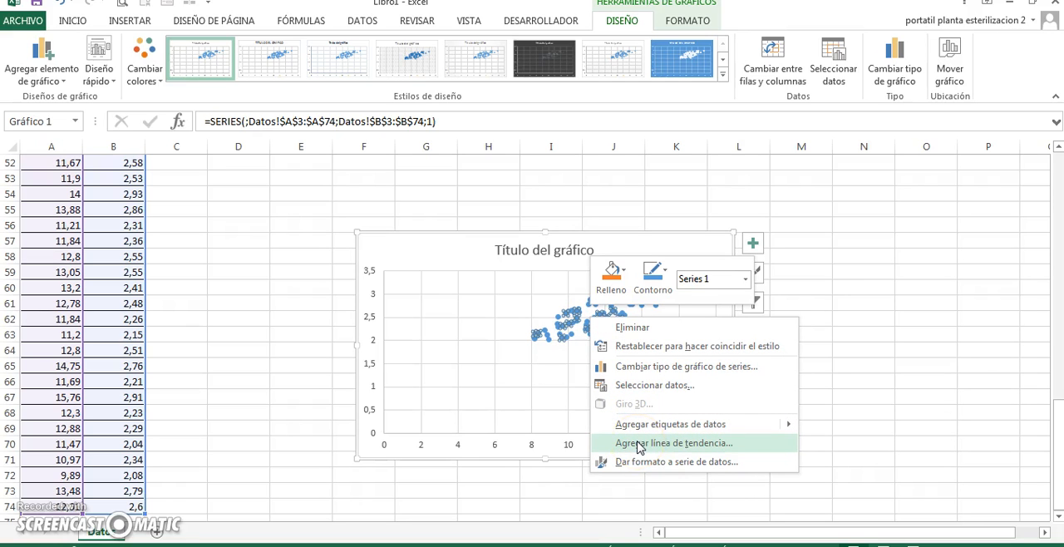
click(639, 445)
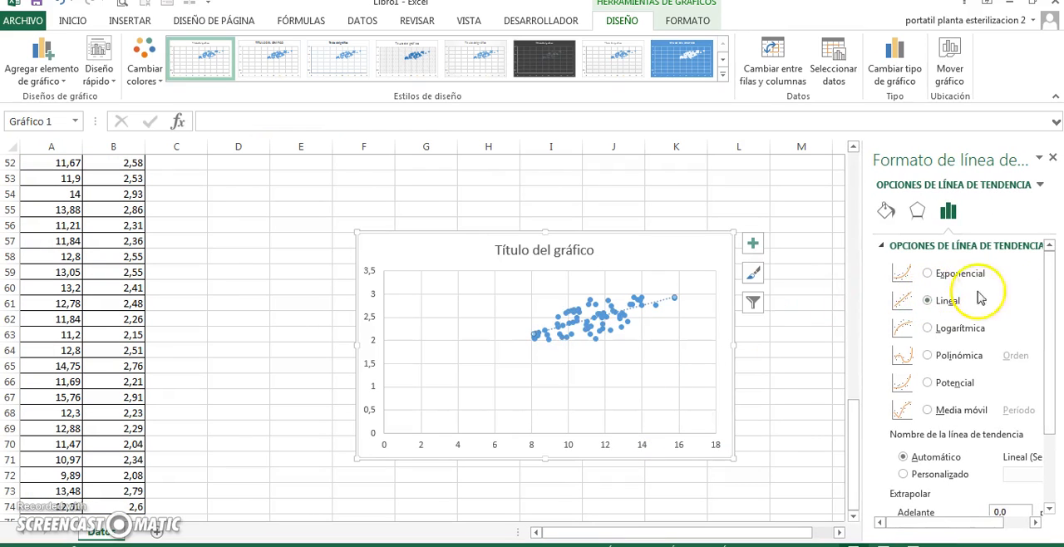
drag(1049, 306, 1053, 431)
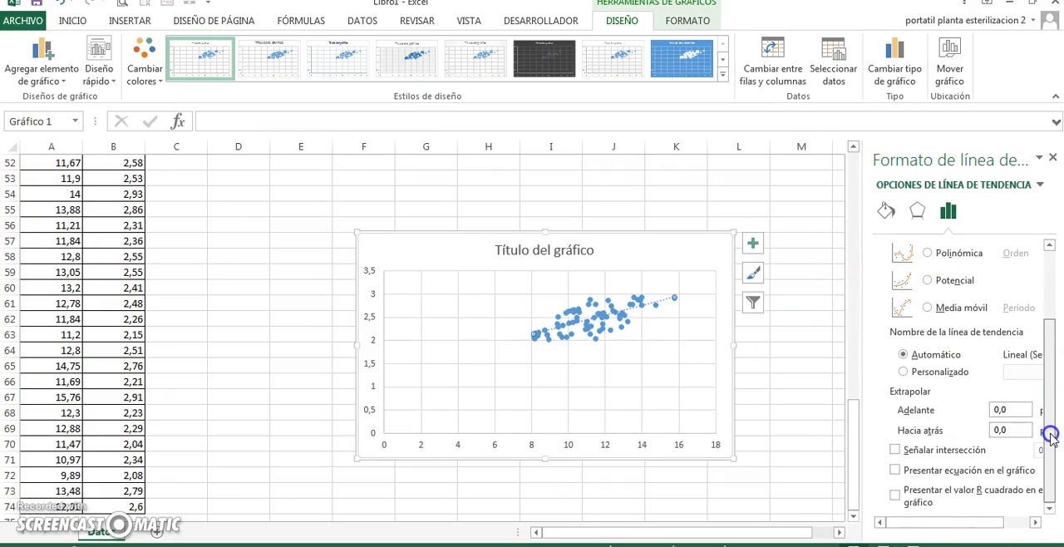
click(929, 472)
click(895, 495)
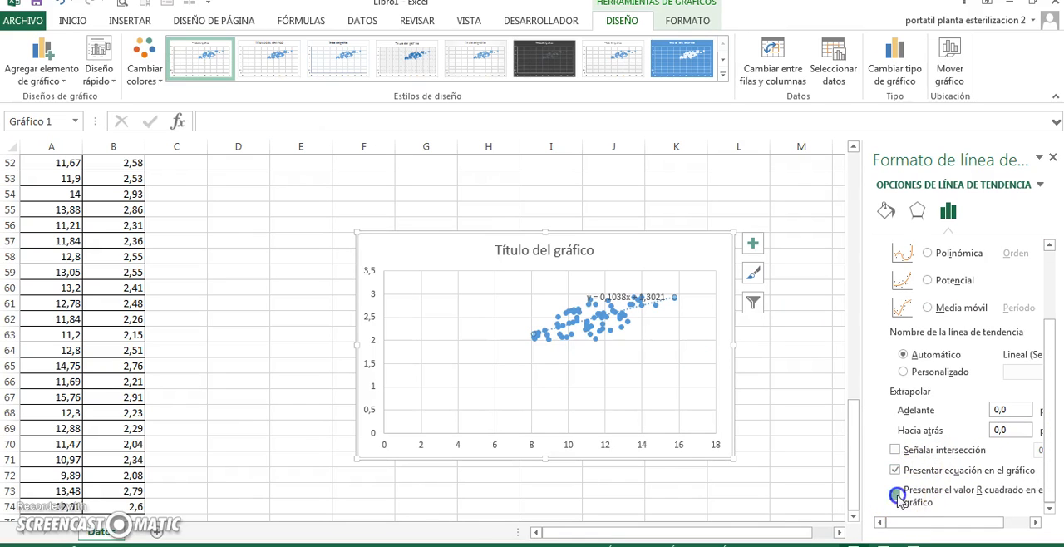
drag(614, 297, 652, 249)
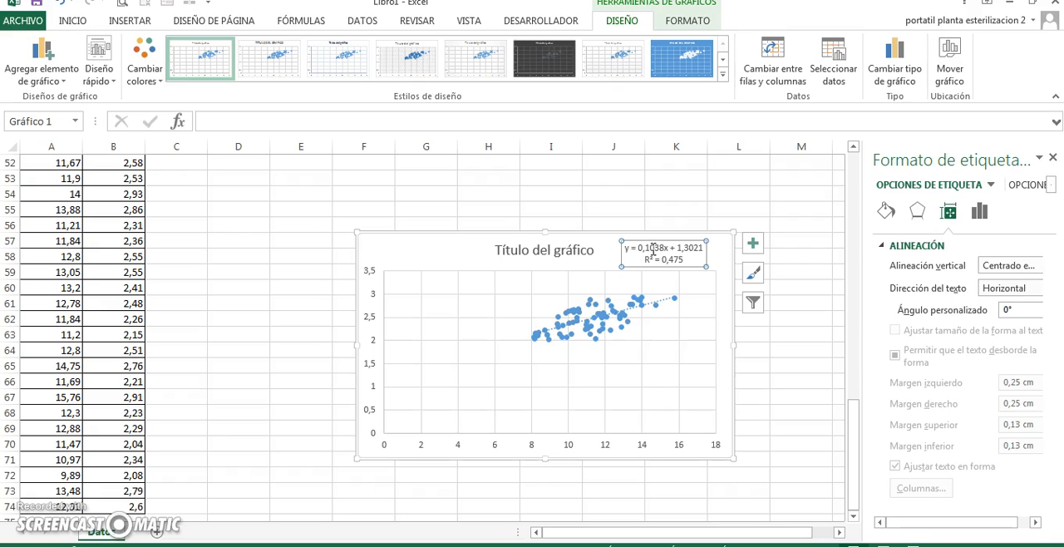
Delete the scatter chart and return to cell A1
click(393, 246)
key(Delete)
click(361, 238)
key(ctrl+Home)
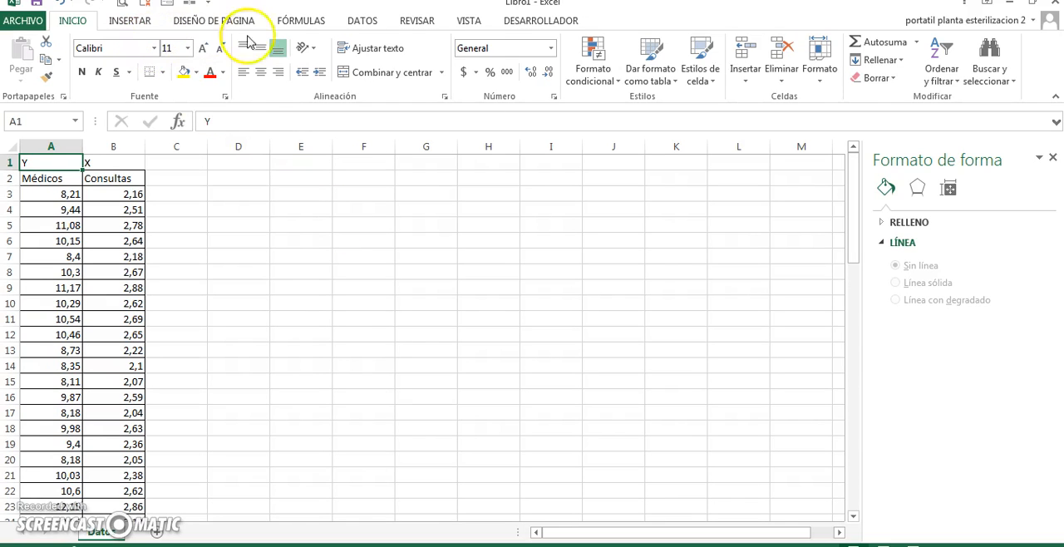
Open the Regresión tool from the data analysis functions
click(237, 208)
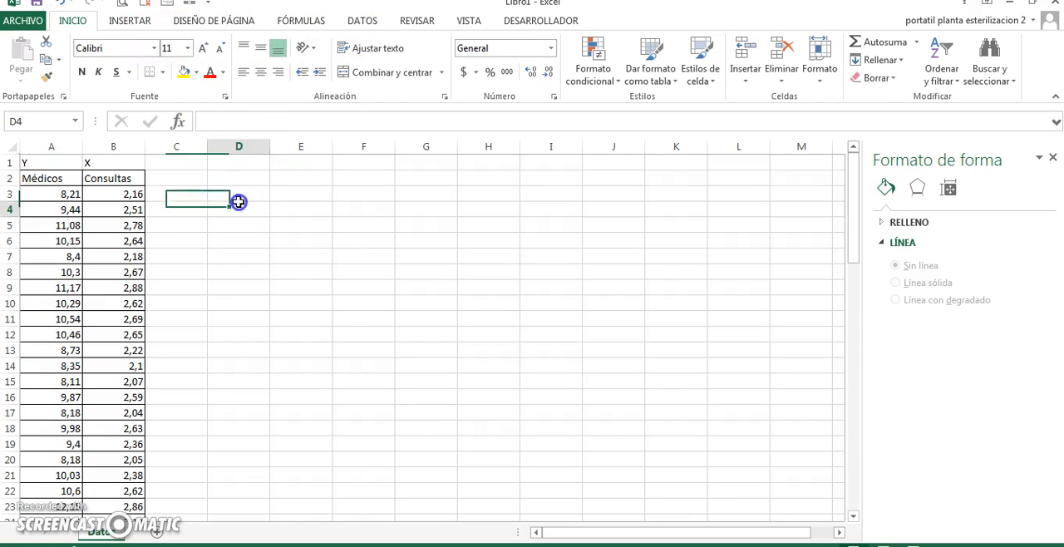
click(356, 25)
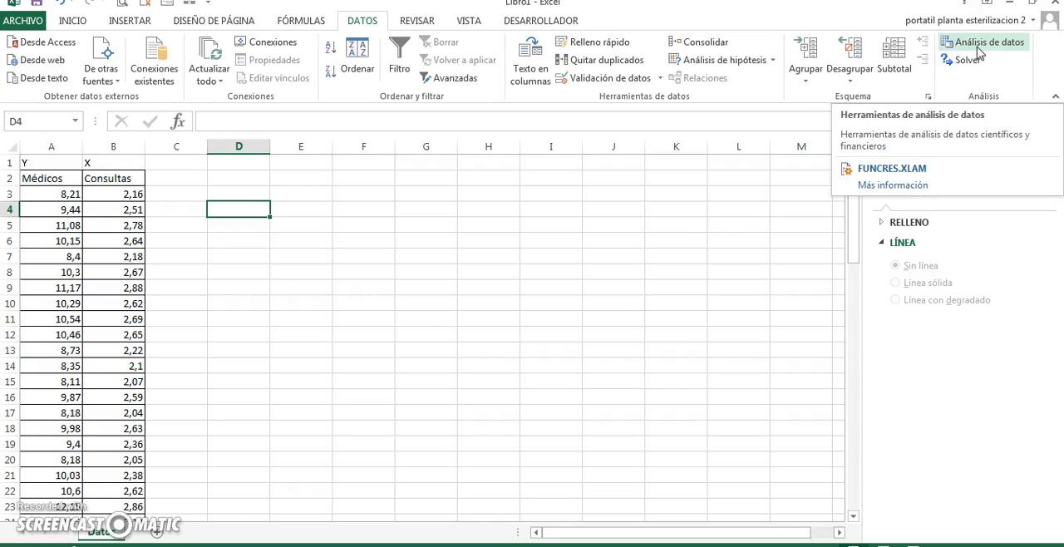
click(982, 120)
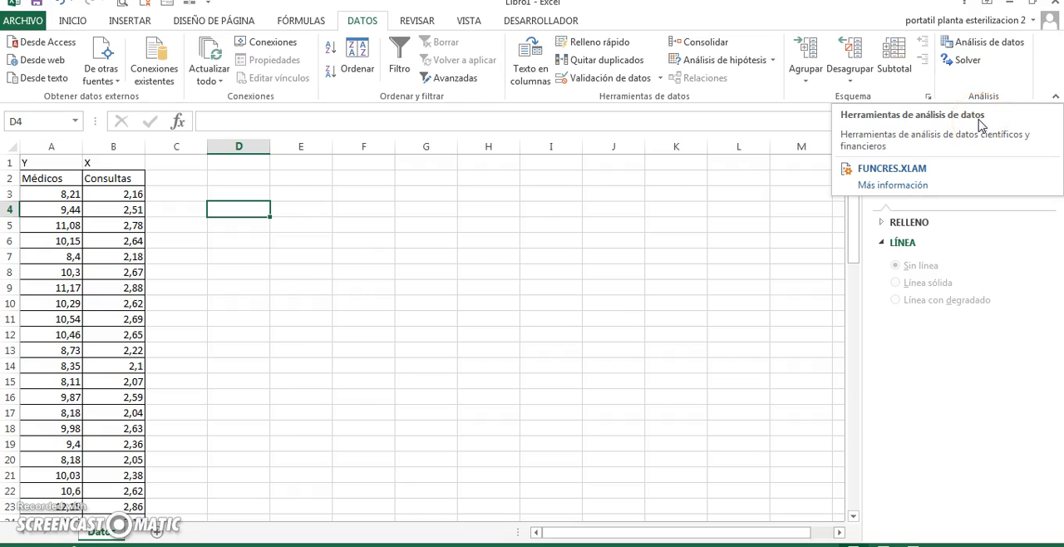
click(978, 46)
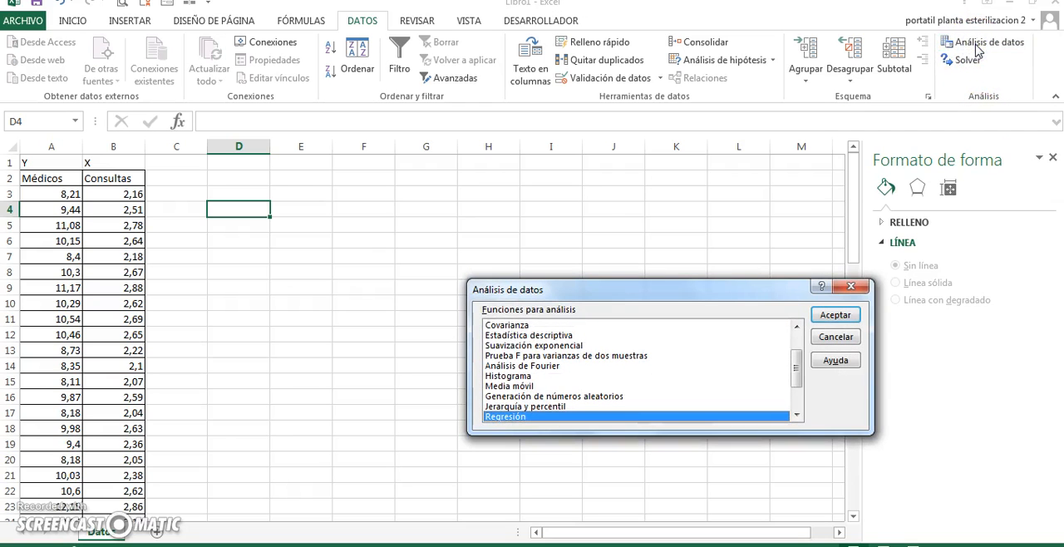
click(797, 366)
mouse_move(797, 366)
mouse_down()
mouse_move(797, 343)
mouse_move(796, 375)
mouse_up()
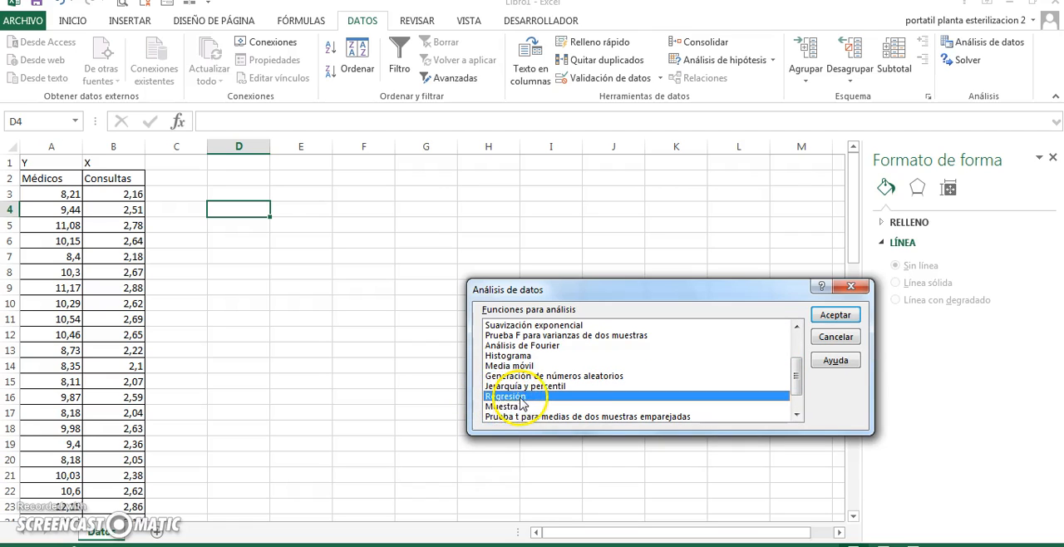
click(836, 316)
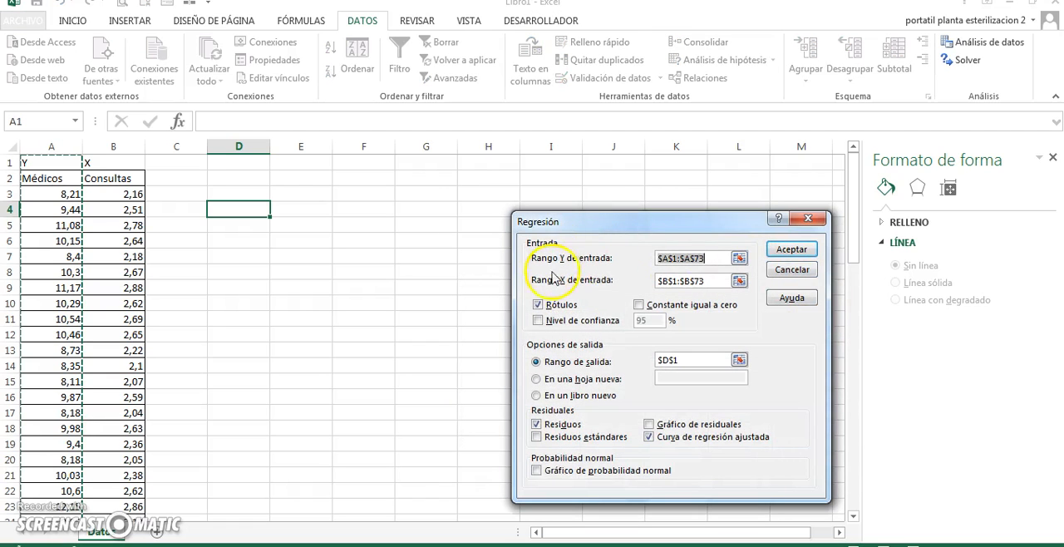
Set the regression's Y input range to $A$2:$A$74 and its X input range to $B$2:$B$74
click(739, 258)
click(48, 176)
key(ctrl+shift+Down)
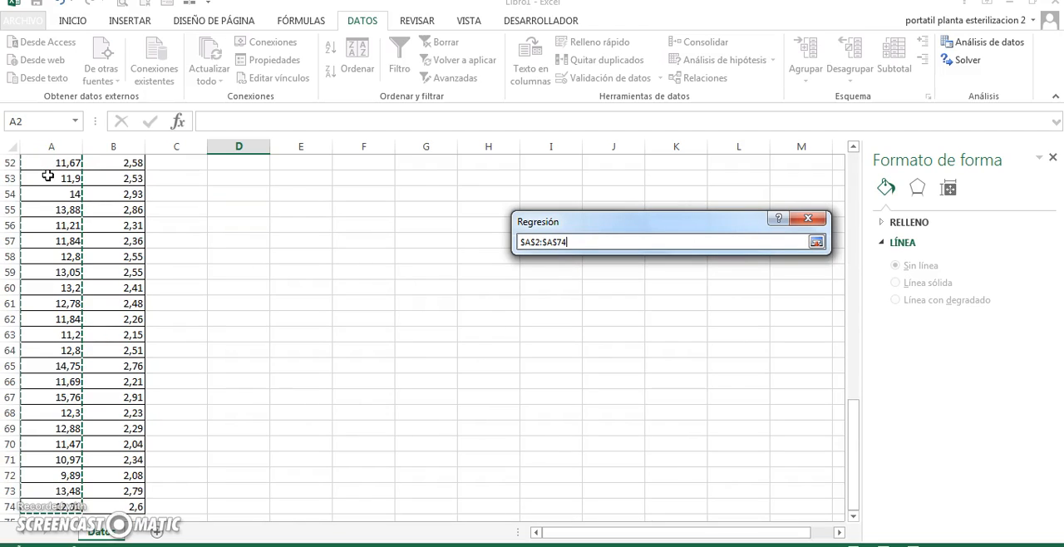
click(817, 241)
click(739, 280)
click(128, 178)
key(ctrl+shift+Down)
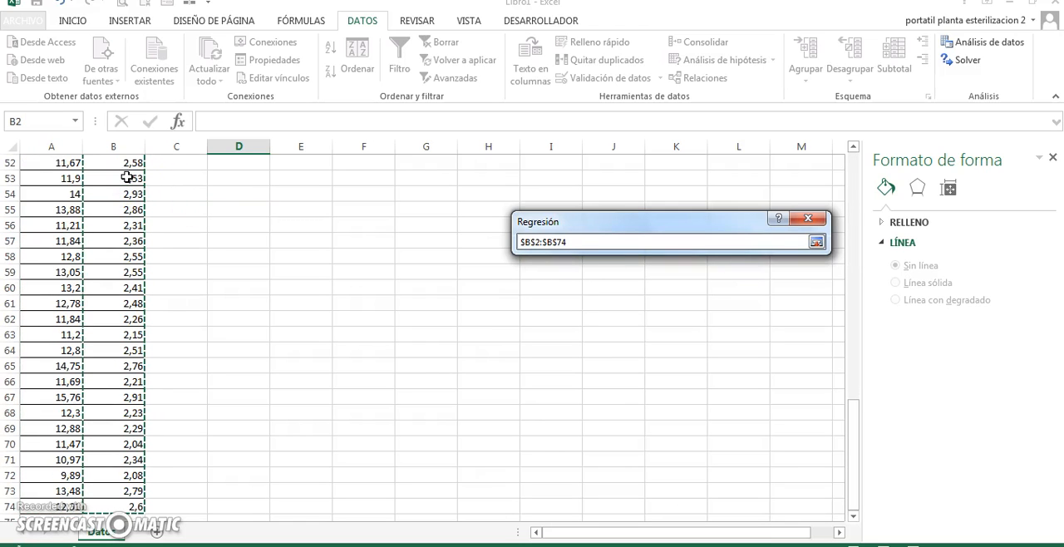
click(816, 242)
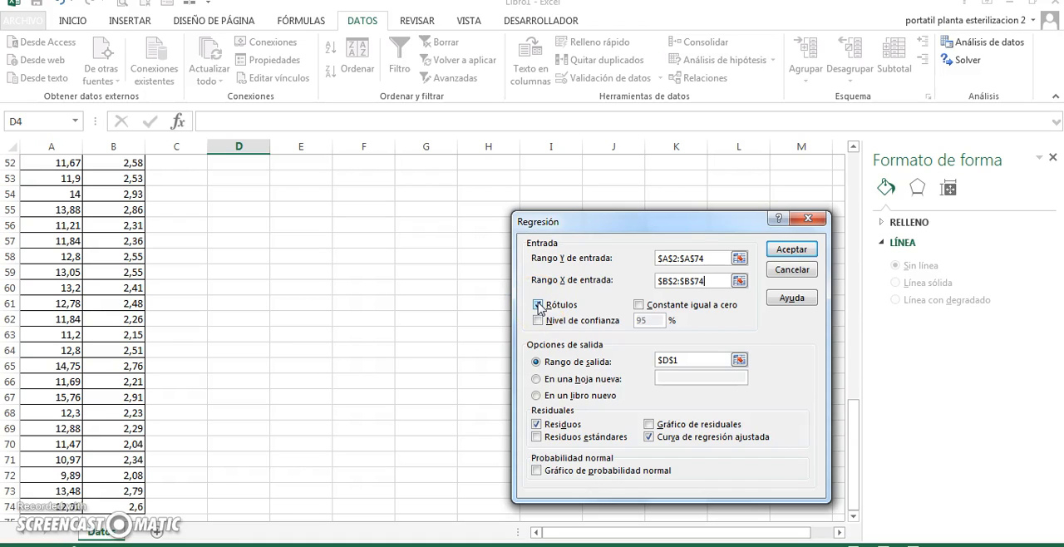
click(629, 326)
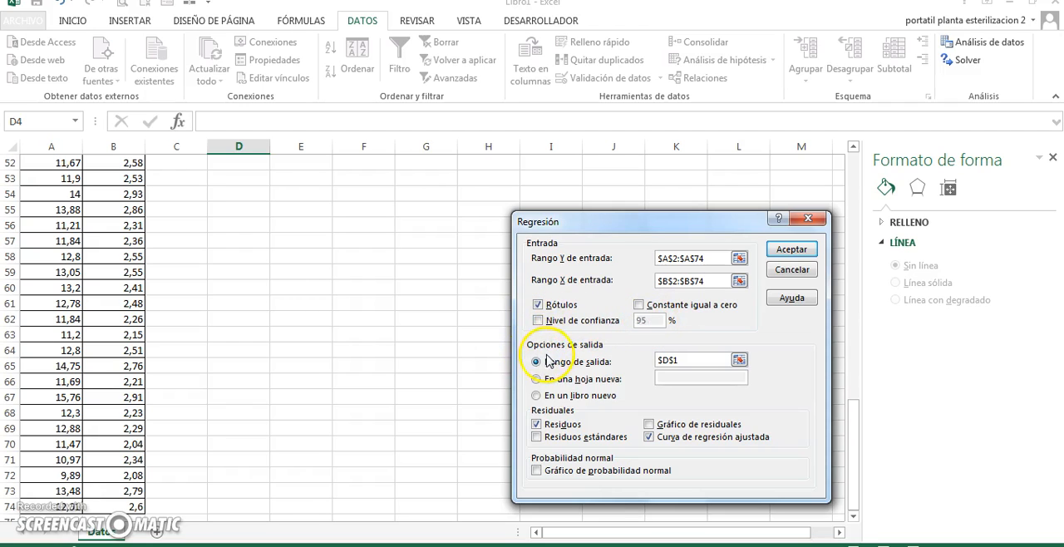
Set the regression's output range to cell $D$2
click(738, 359)
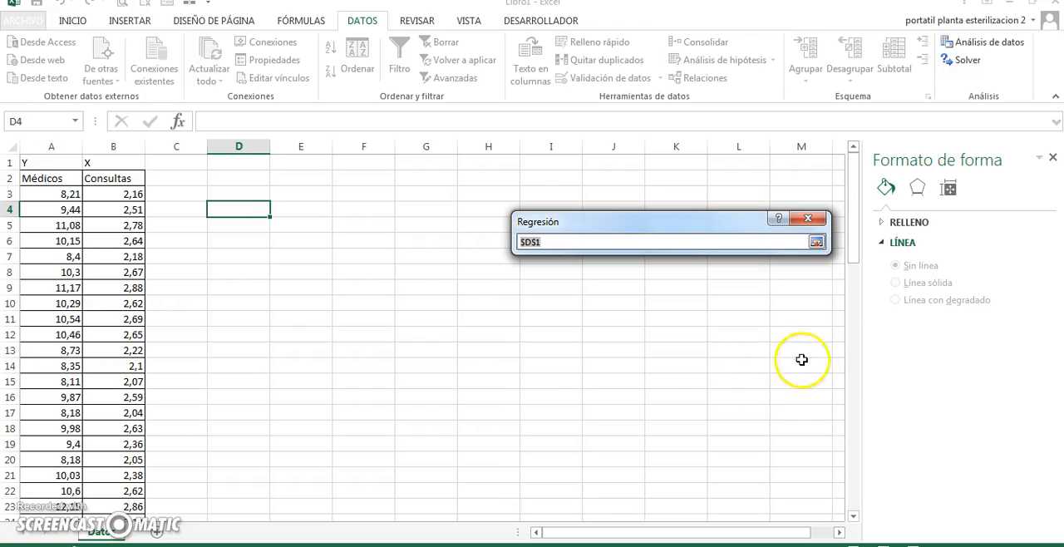
click(225, 177)
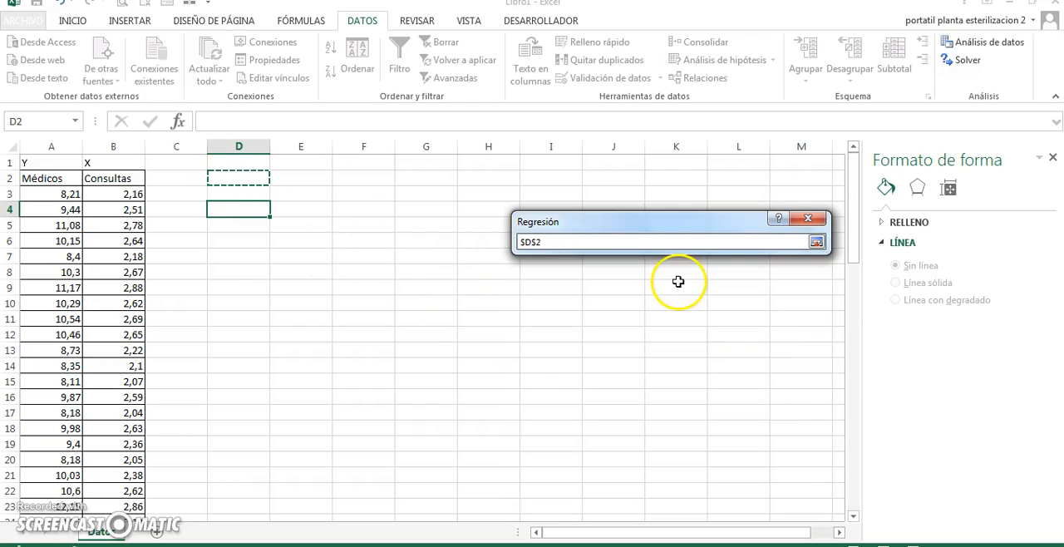
click(818, 242)
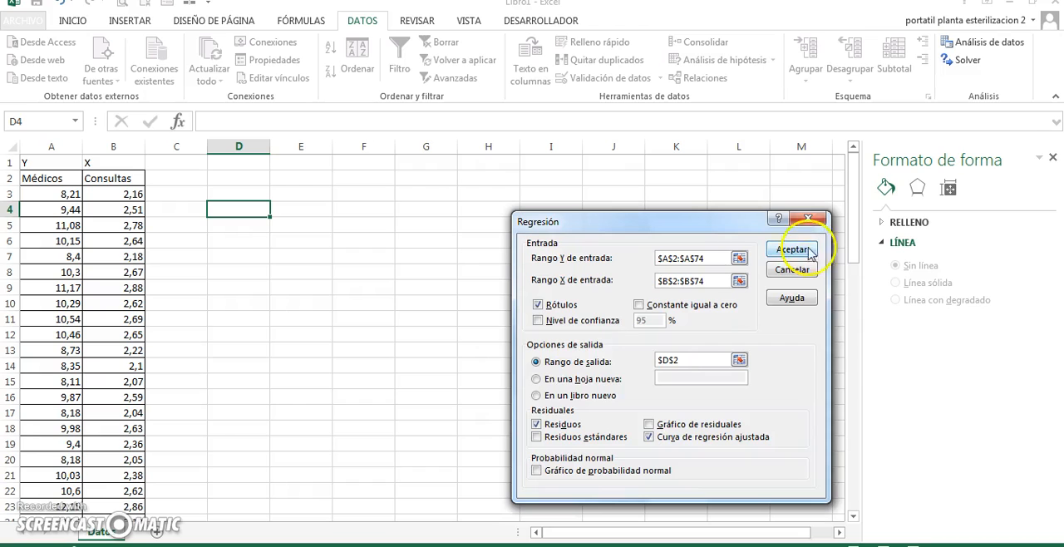
Run the regression with Residuos and Curva de regresión ajustada turned off, and widen column D to fit its labels
click(537, 424)
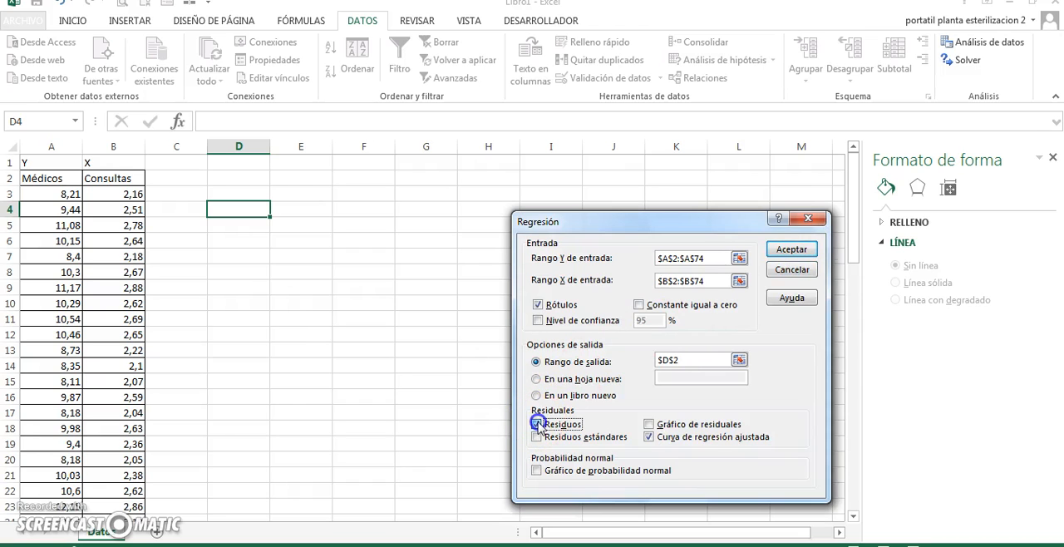
click(648, 437)
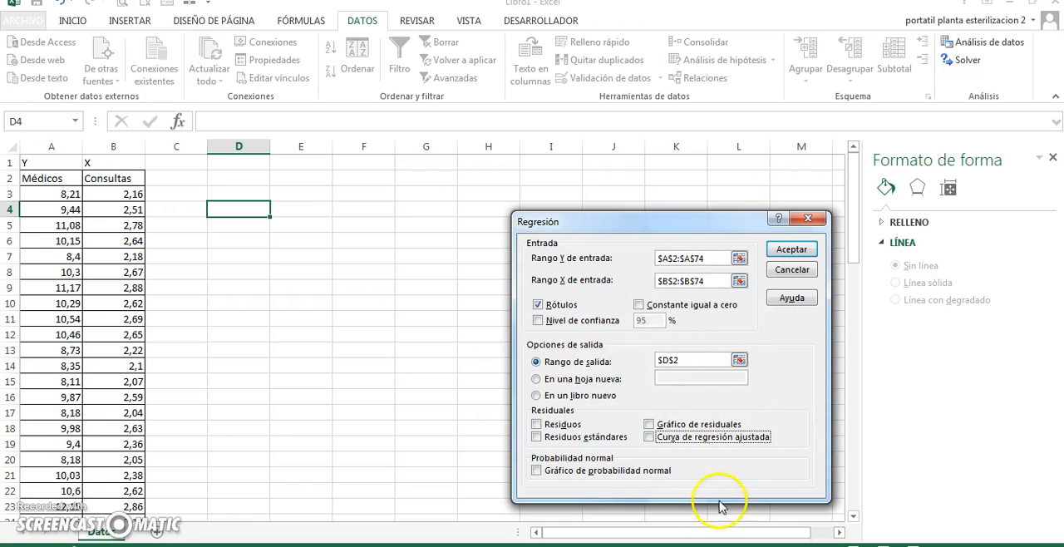
click(782, 252)
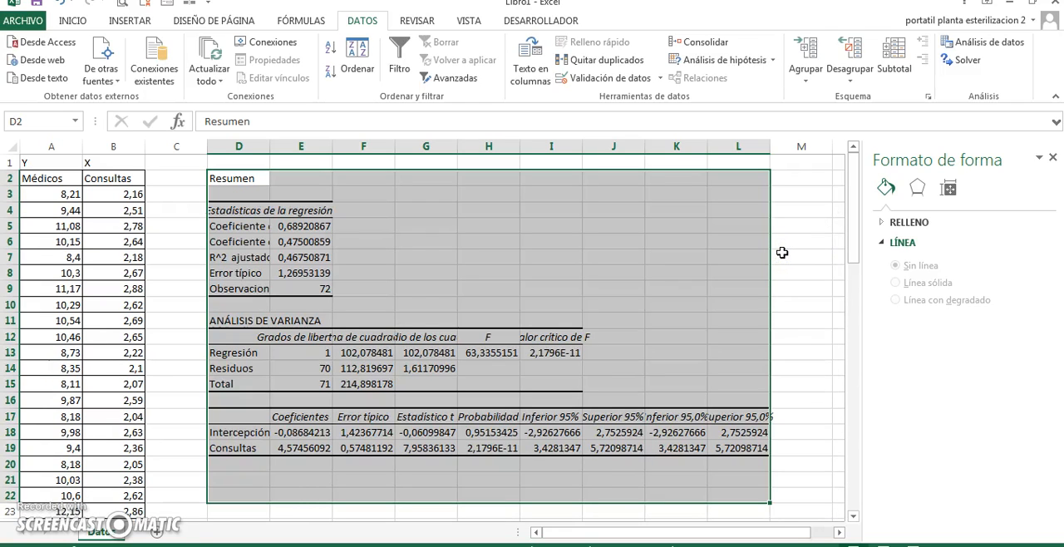
double_click(270, 148)
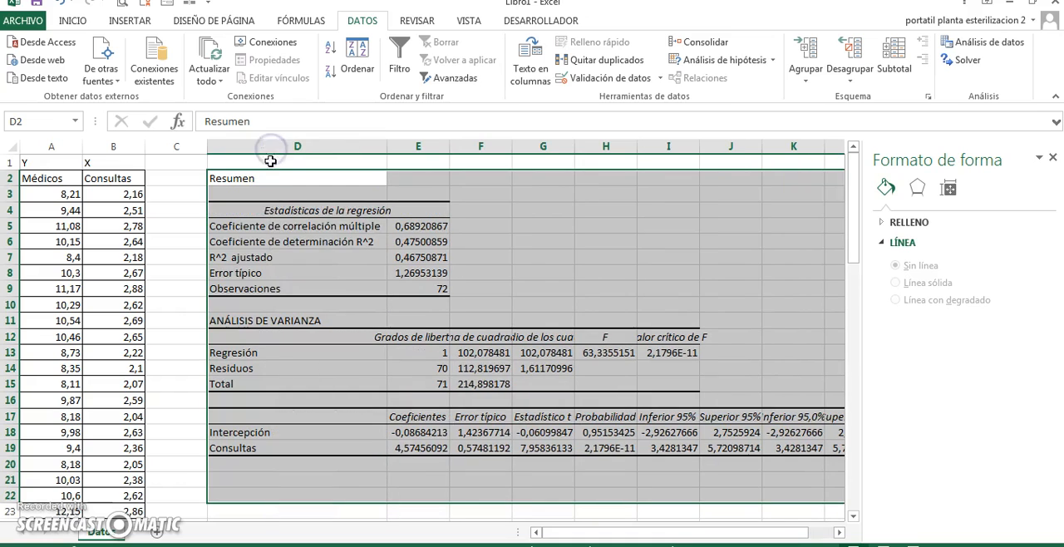
Examine the regression statistics in D4:E9, including R^2 and adjusted R^2, and continue to the ANÁLISIS DE VARIANZA heading
drag(290, 209, 424, 288)
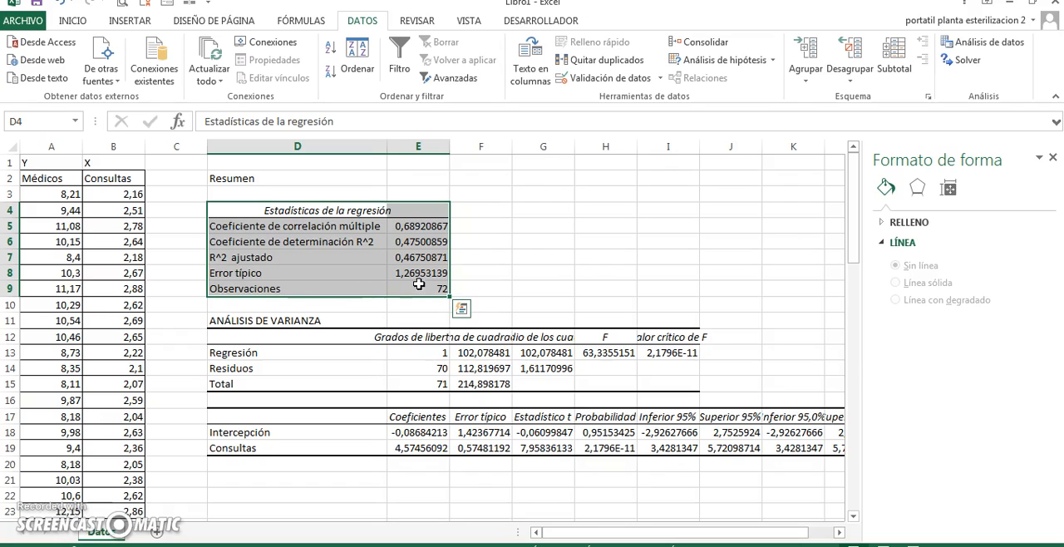
click(418, 242)
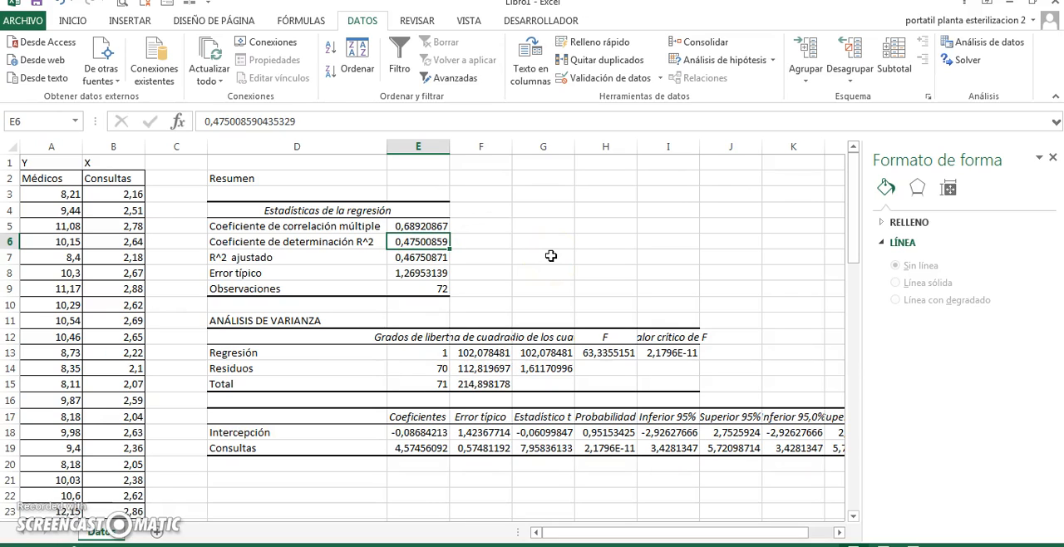
key(Down)
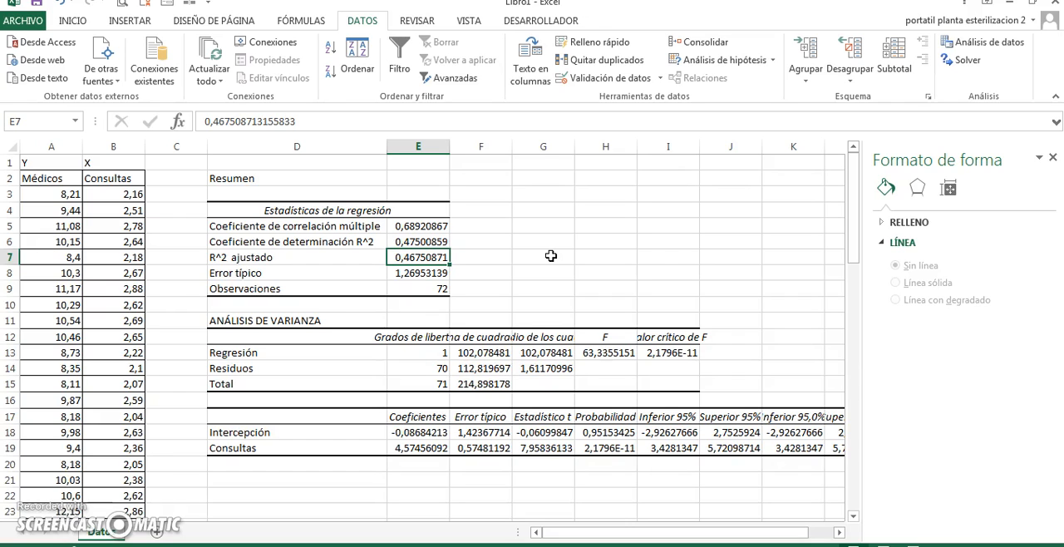
key(Down)
key(Down)
key(Down)
key(Down)
key(Down)
key(Up)
key(Left)
key(Left)
key(Right)
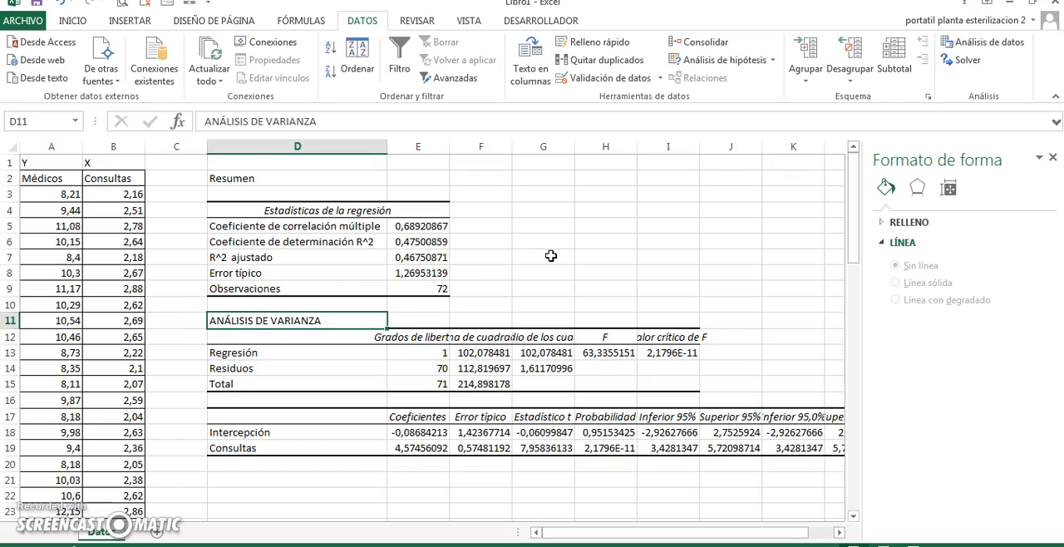
Examine the Intercepción coefficient in the coefficients table below the analysis of variance
key(Down)
key(Down)
key(Down)
key(Down)
key(Down)
key(Down)
key(Down)
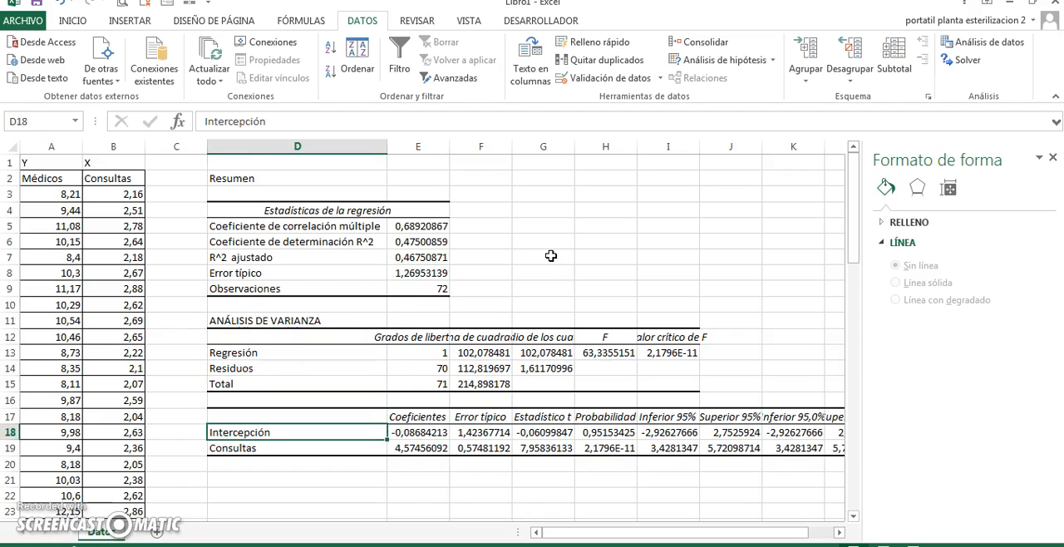
key(Right)
key(Left)
key(Right)
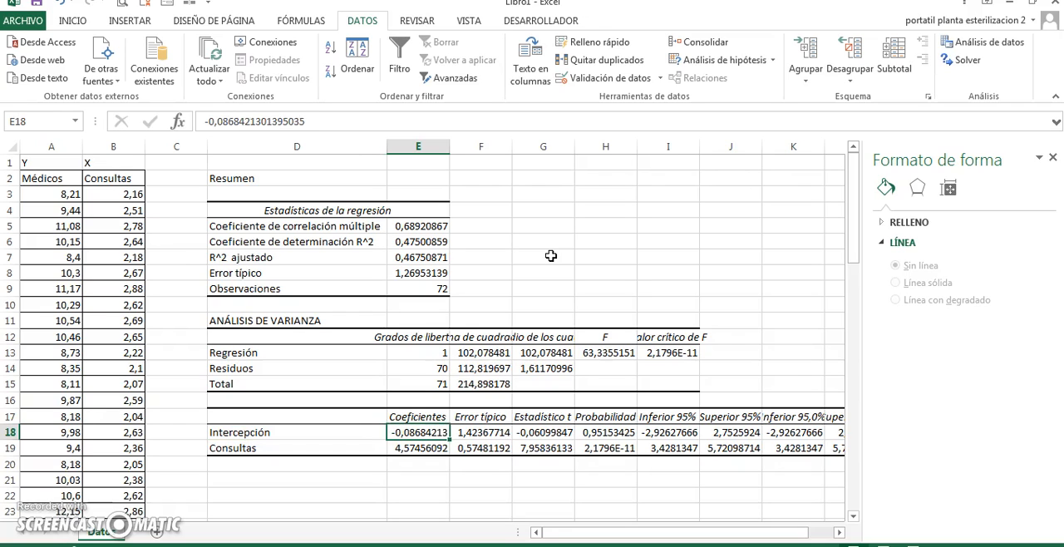
Write the regression equation Medicos=-0,086+4,57*consultas in cell D21, below the coefficients table
key(Down)
key(Down)
key(Down)
key(Left)
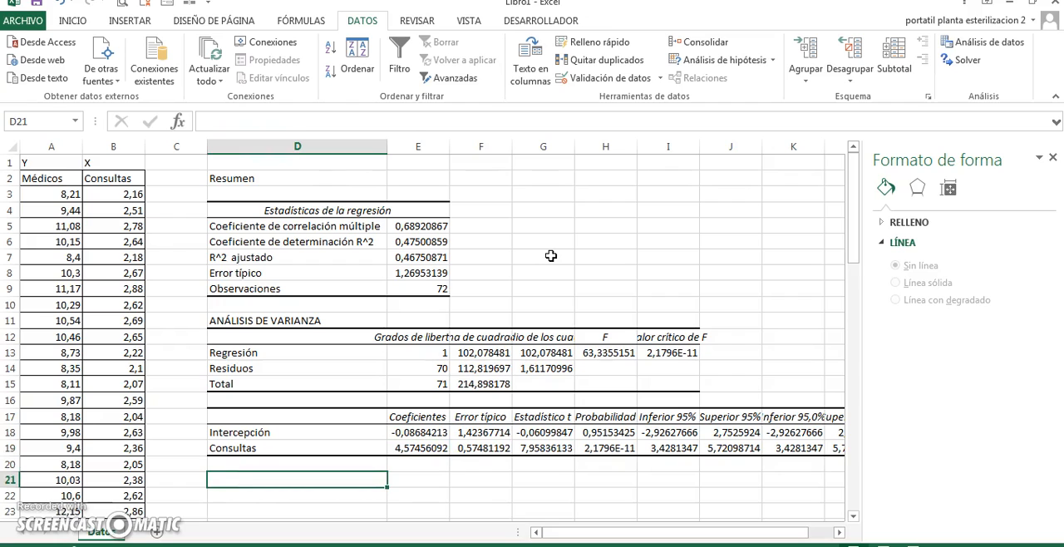
text(Me)
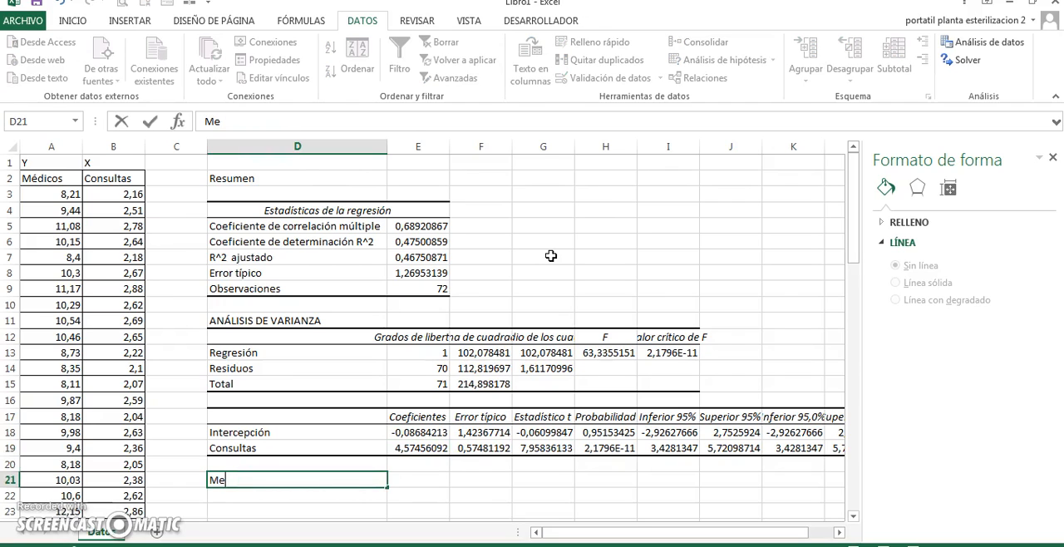
text(dicos=-)
text(0,08)
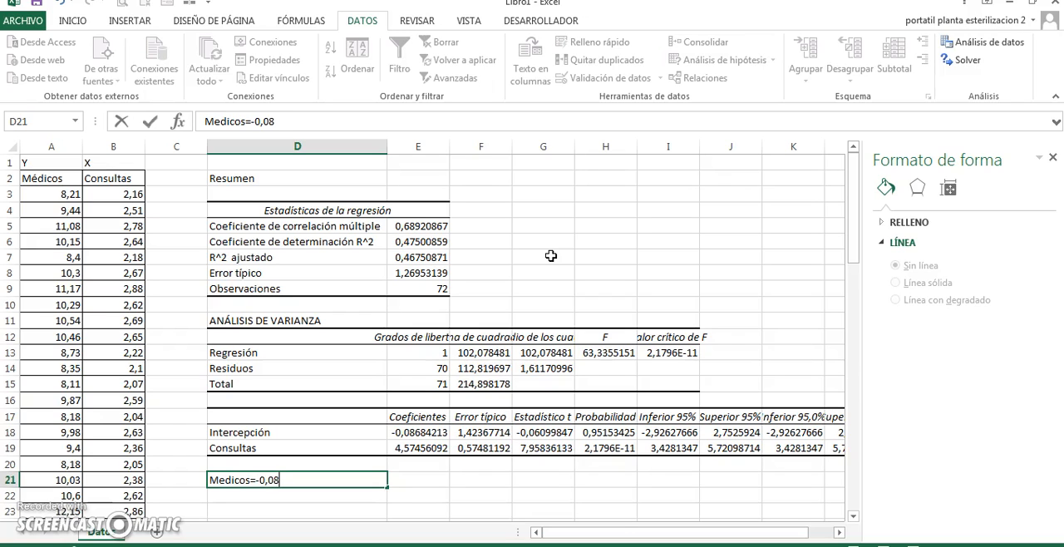
text(6+4,57*)
text(consultas)
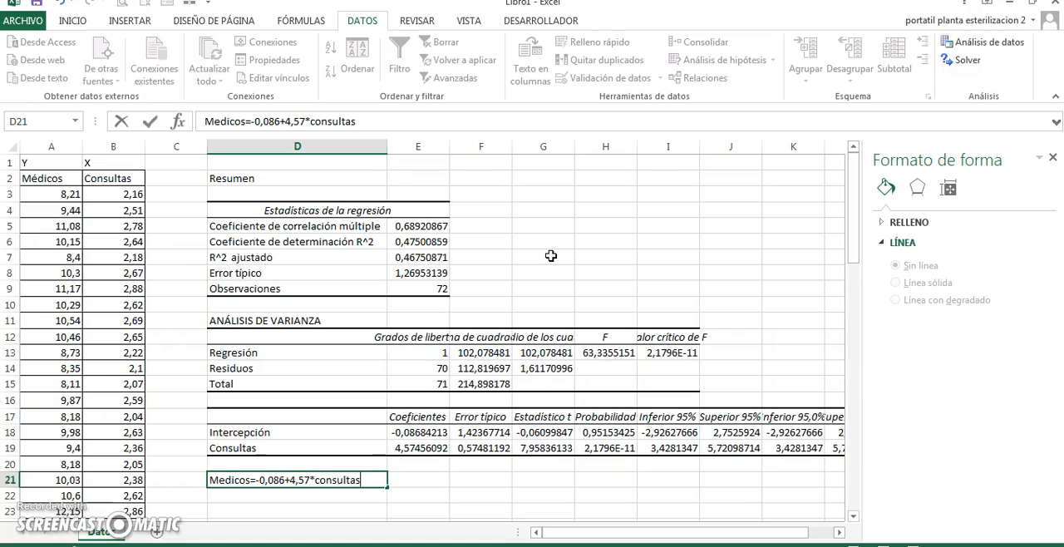
key(Return)
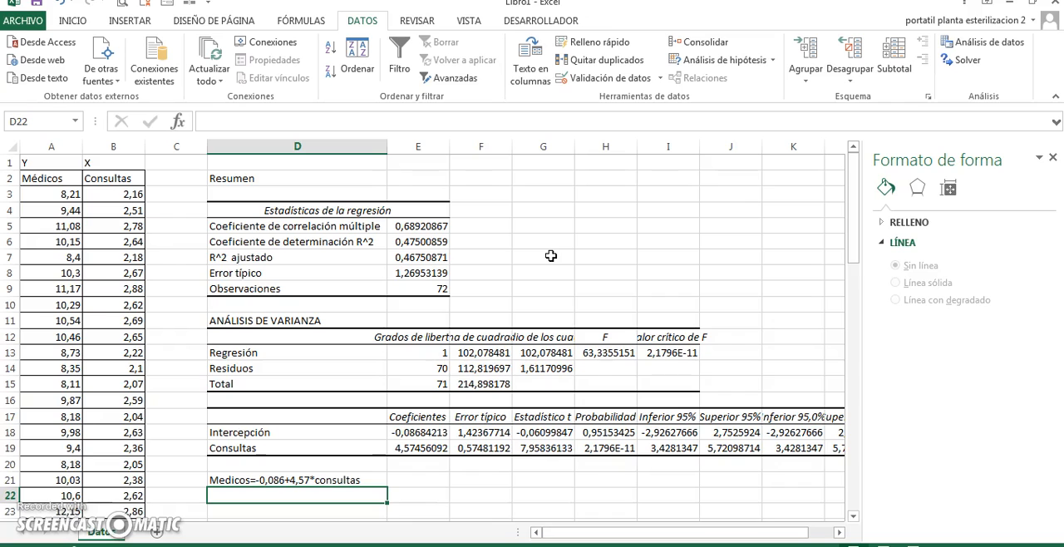
Label cell G6 as Coeficiente Rcuadrado, in the same row as the coefficient of determination
click(418, 241)
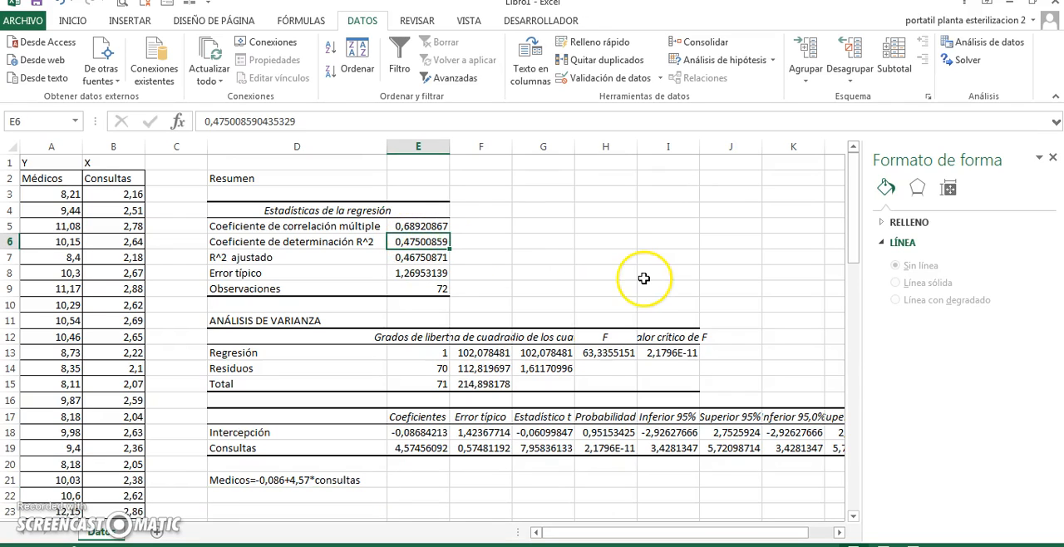
key(Right)
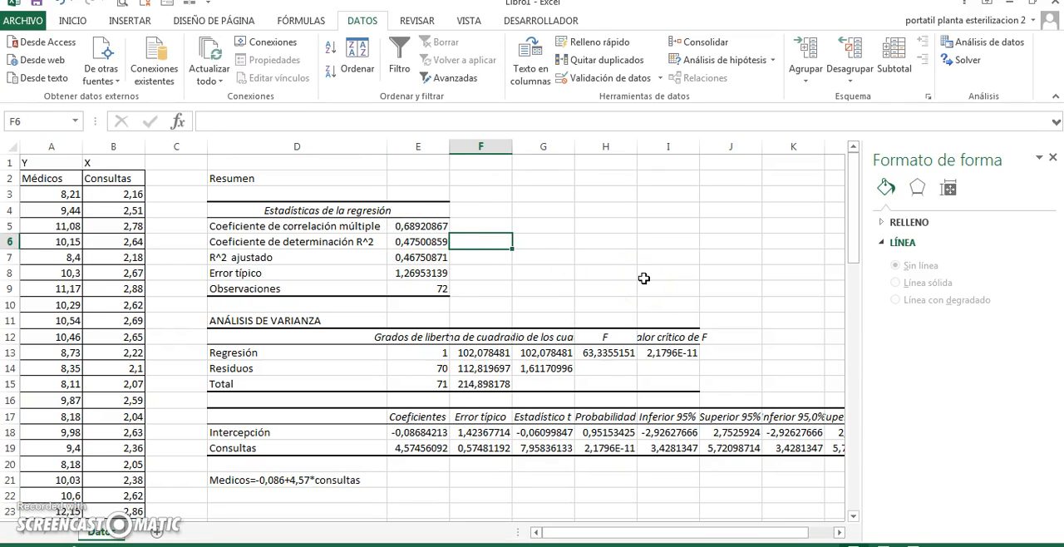
key(Down)
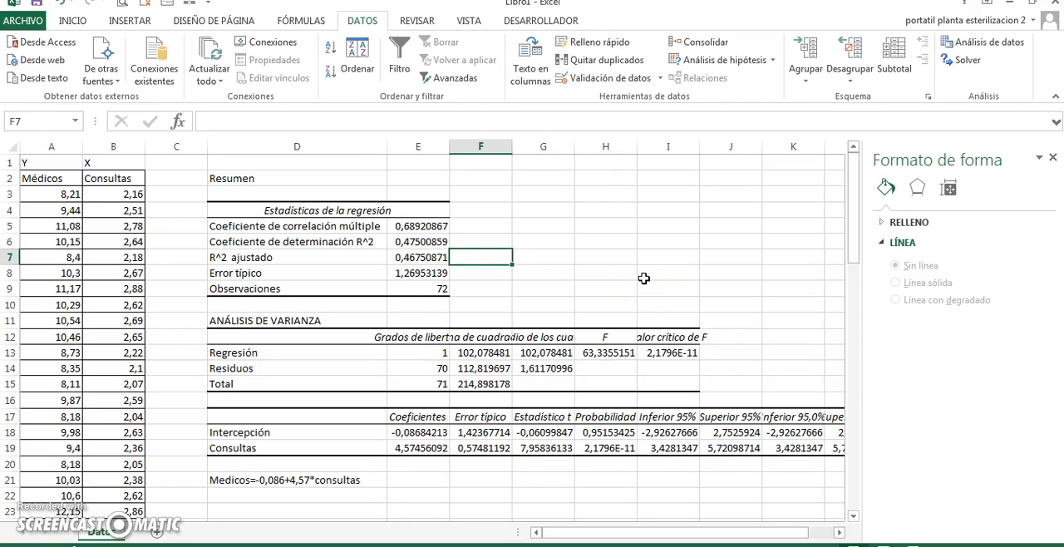
key(Up)
key(Right)
text(C)
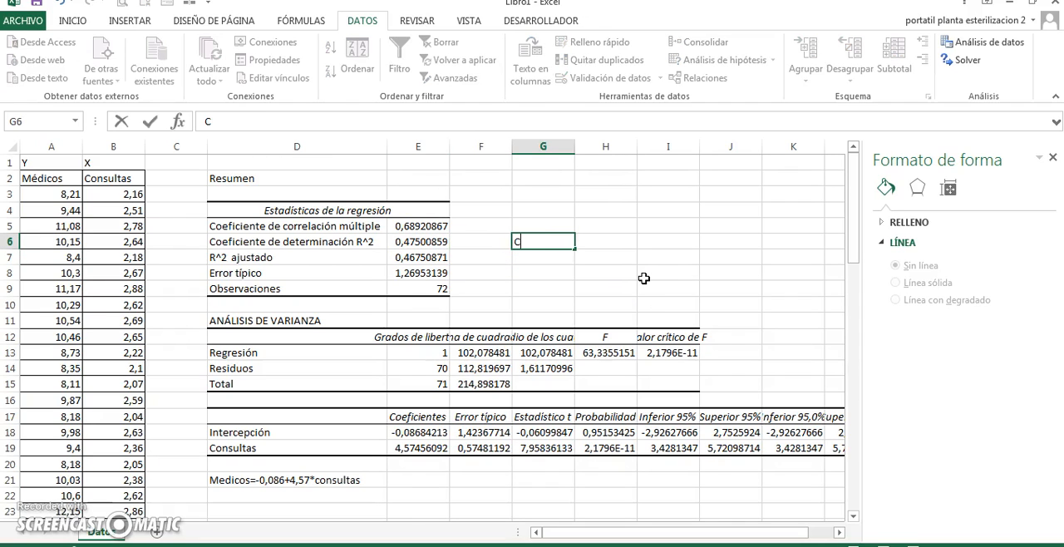
text(oeficien)
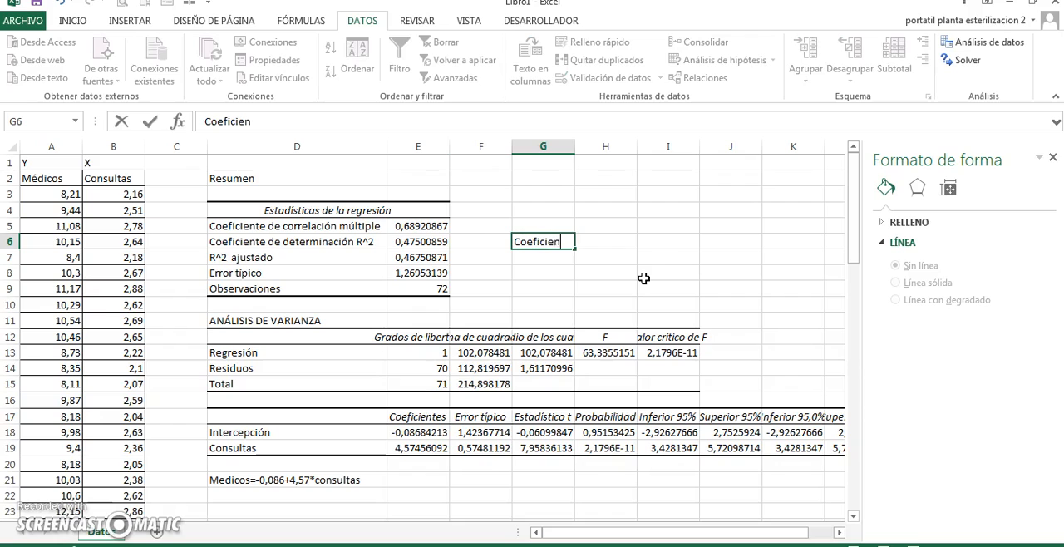
text(te Rcuadrado)
Enter the coefficient's limits beside its label, 0 in I6 and 1 in J6
key(Tab)
key(Tab)
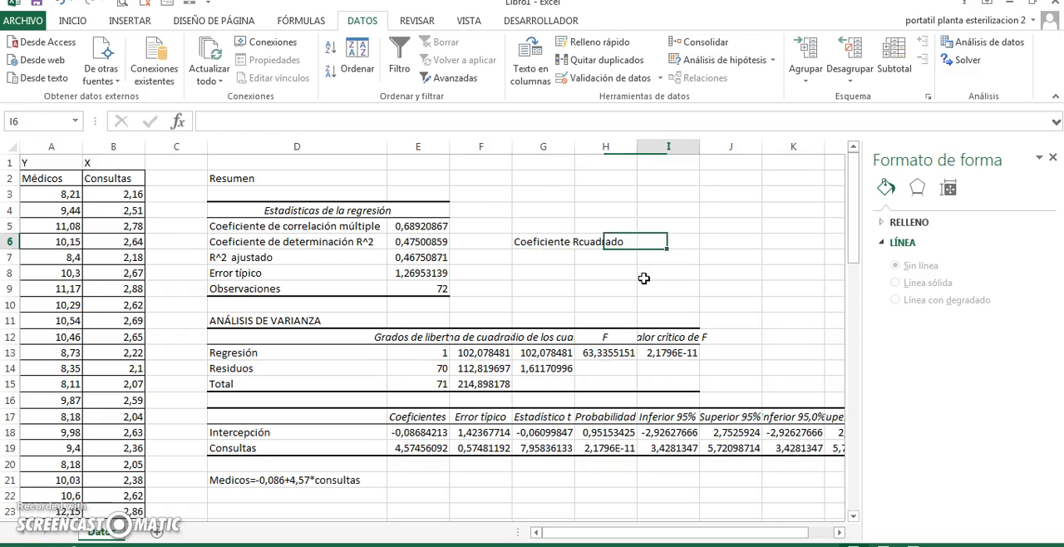
text(0)
key(Tab)
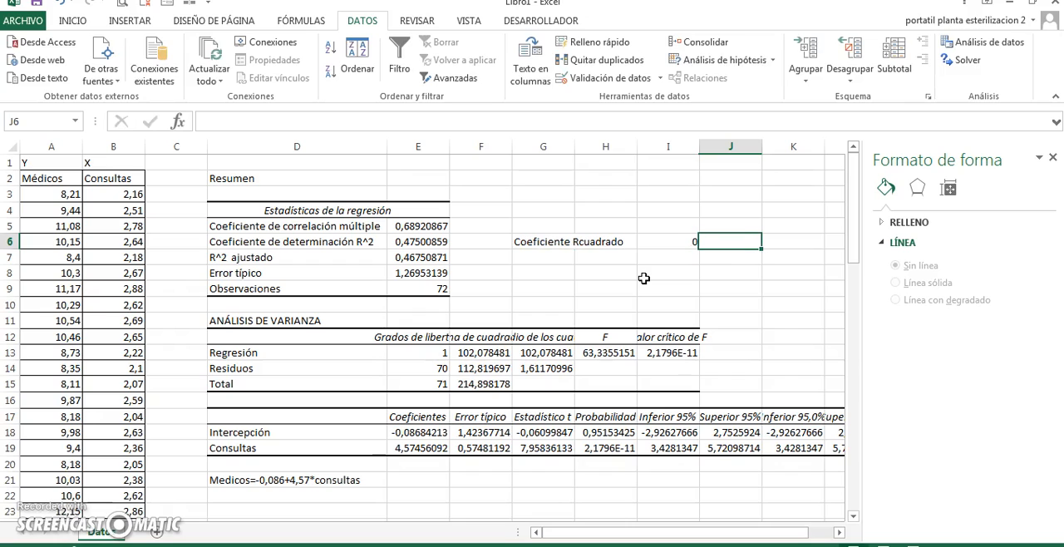
text(1)
key(Return)
Review the R^2 value in E6, the ANÁLISIS DE VARIANZA table in D11:I15 and the Médicos column heading
key(Left)
key(Left)
key(Left)
key(Left)
key(Left)
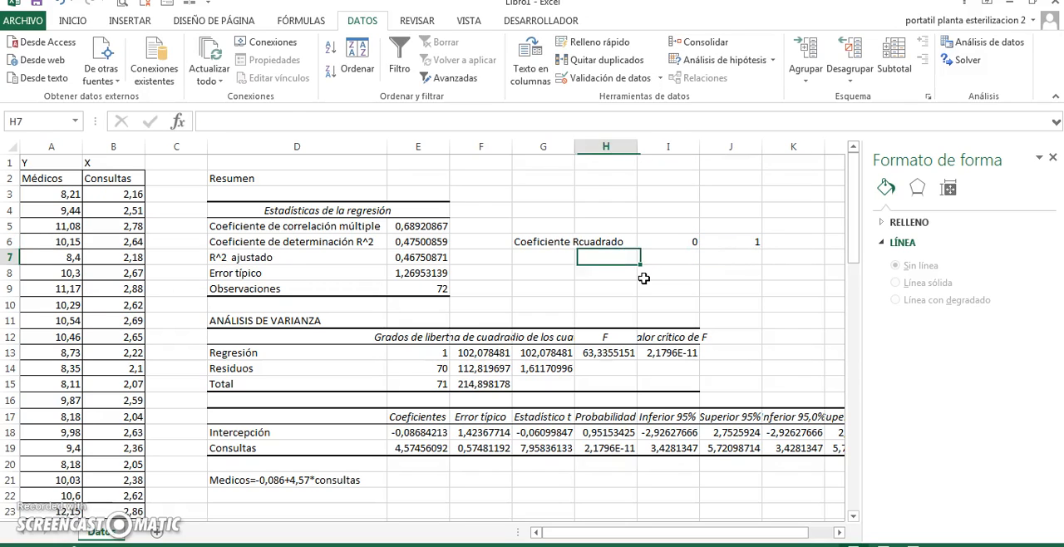
key(Up)
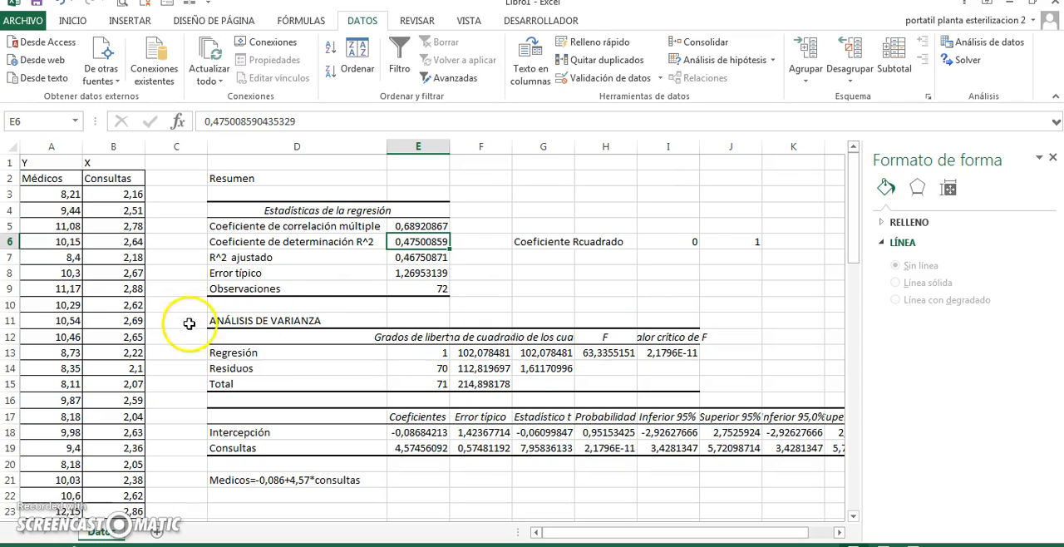
drag(212, 323, 238, 386)
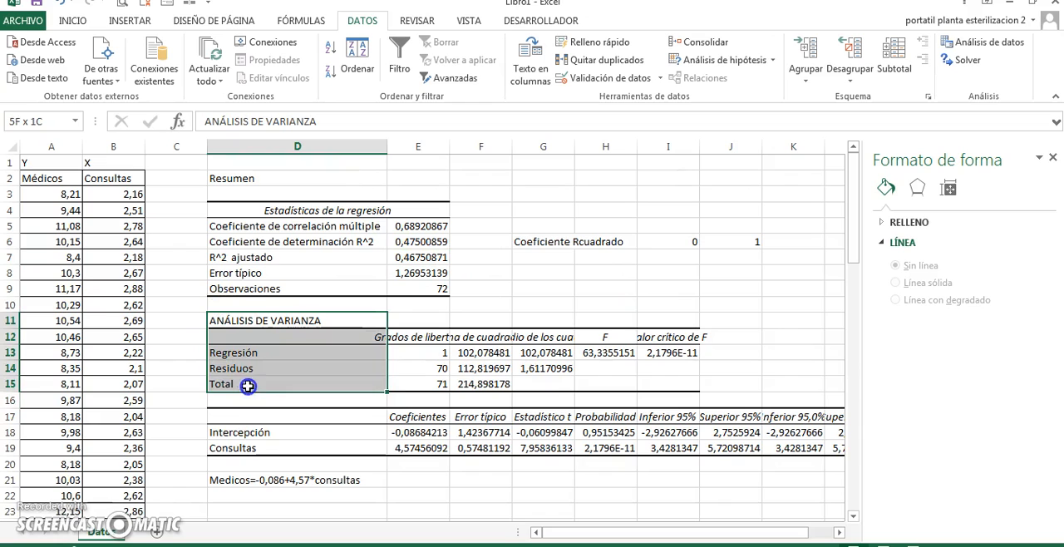
drag(239, 321, 683, 386)
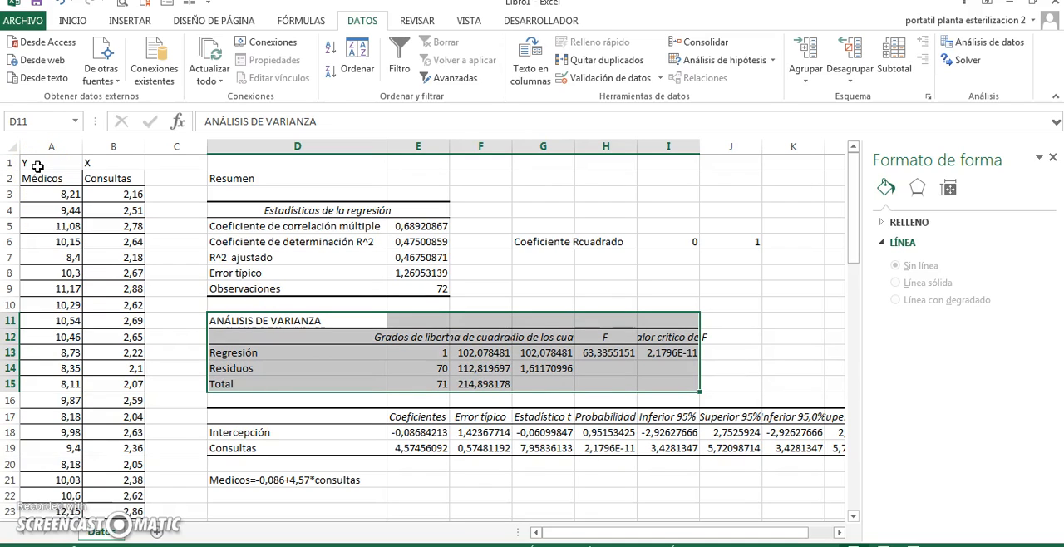
click(39, 176)
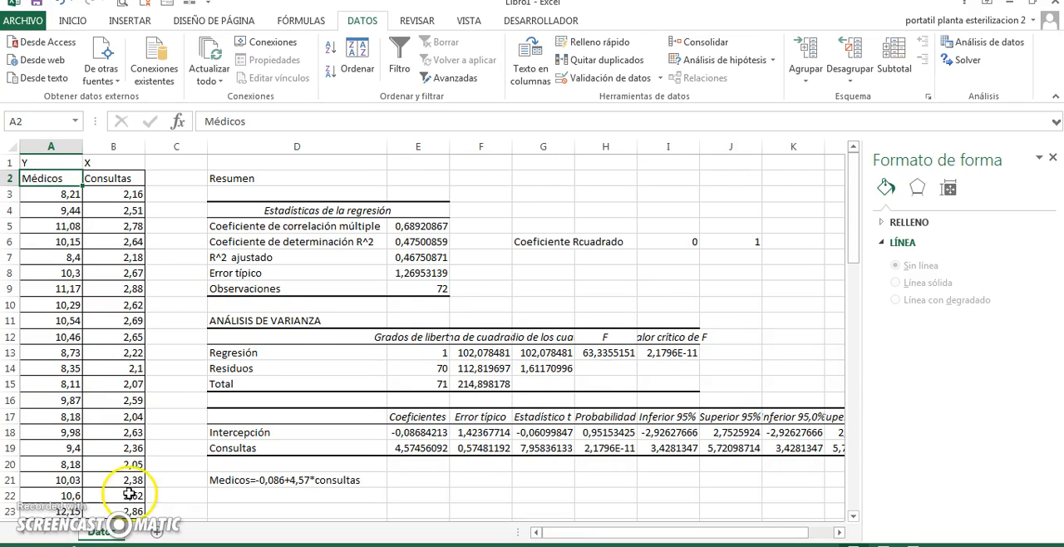
Enter the heading Pruebas de hipótesis in cell D24, below the regression equation
click(239, 504)
key(Return)
scroll(239, 504, down, 1)
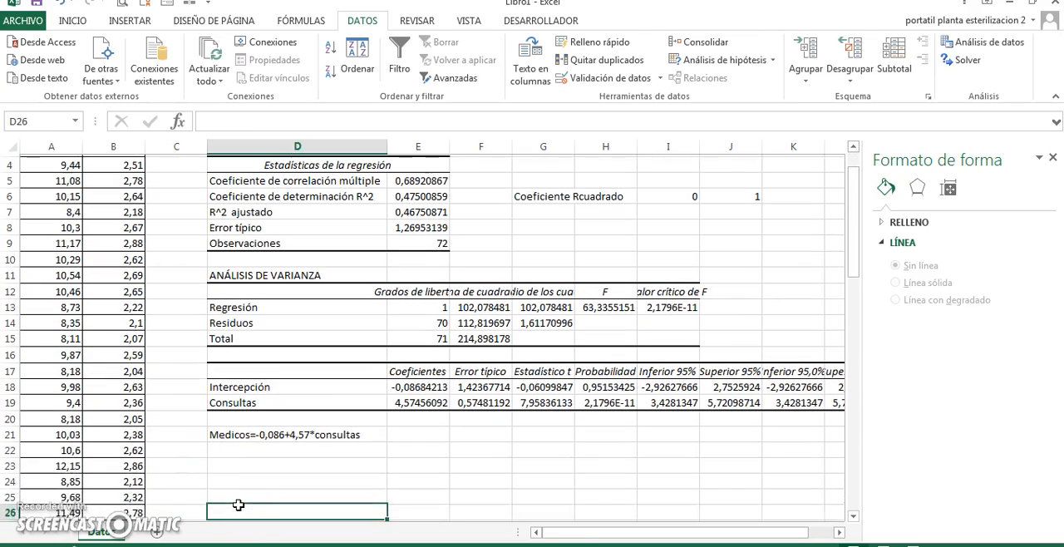
text(Pr)
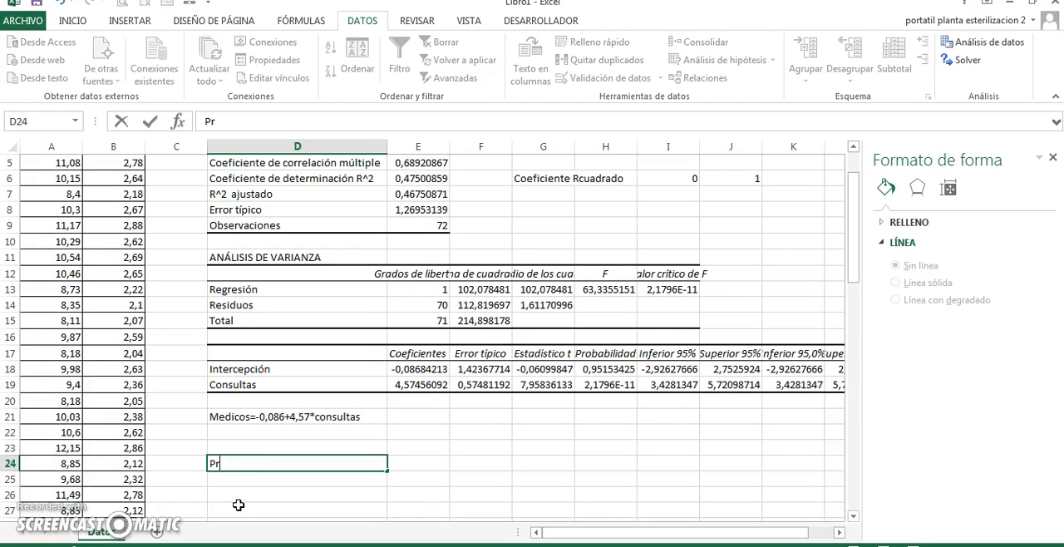
text(uebas de hi)
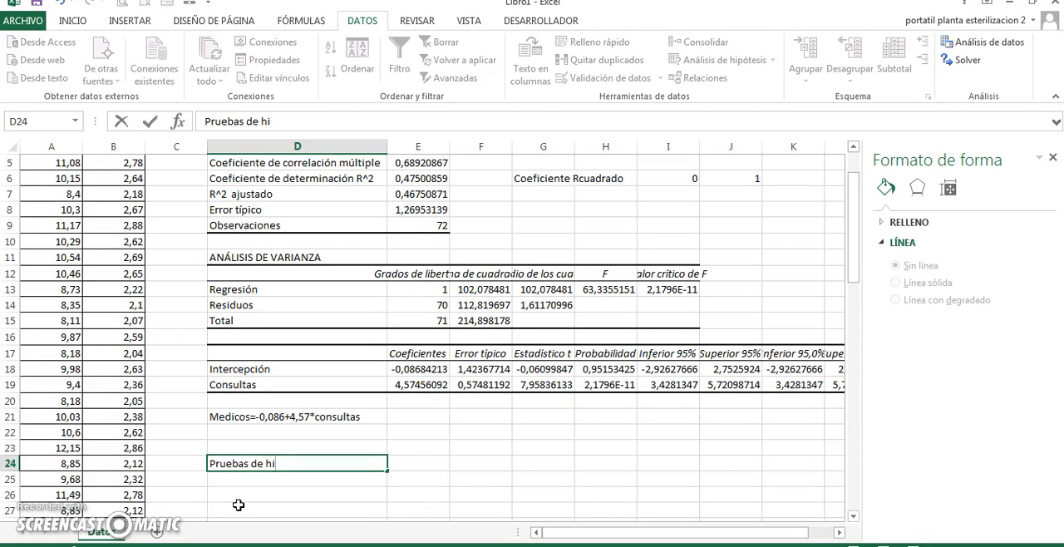
key(BackSpace)
text(p)
key(BackSpace)
text(ipótesis)
key(Return)
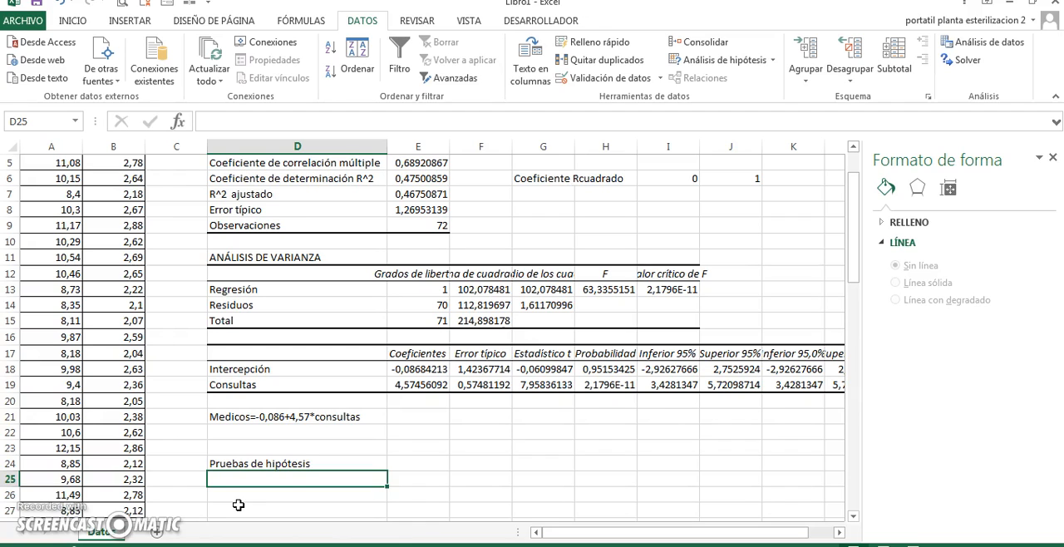
Enter the question "¿tienen relación las variables medicos y consultas?" in cell D25, under the Pruebas de hipótesis heading
text(¿)
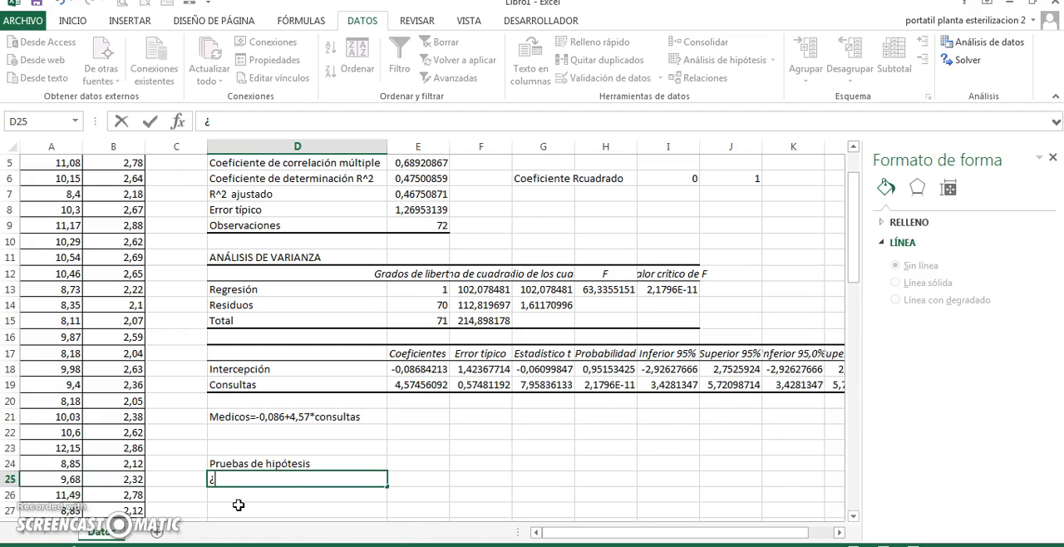
text(tienen lrelación)
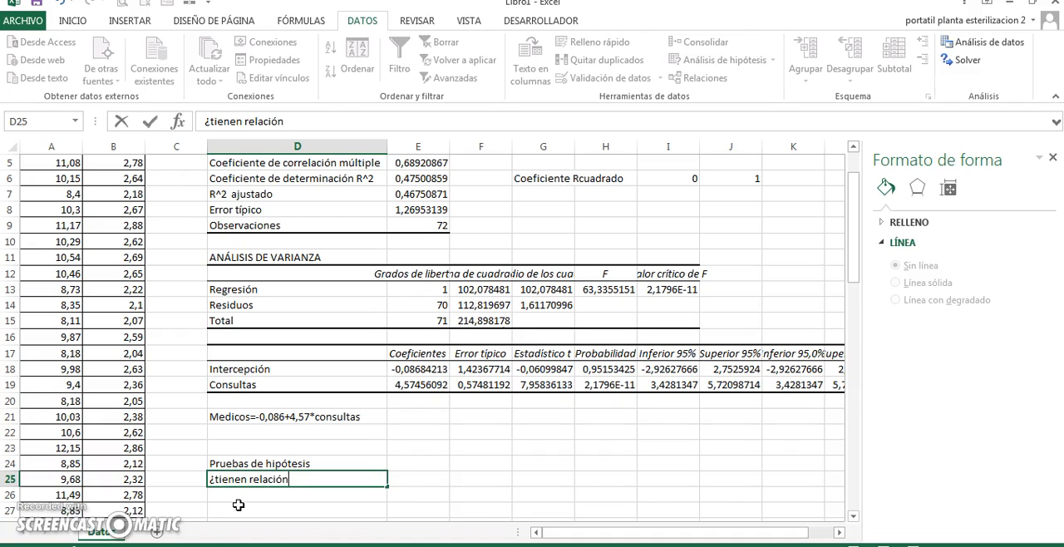
text( las variables medicos )
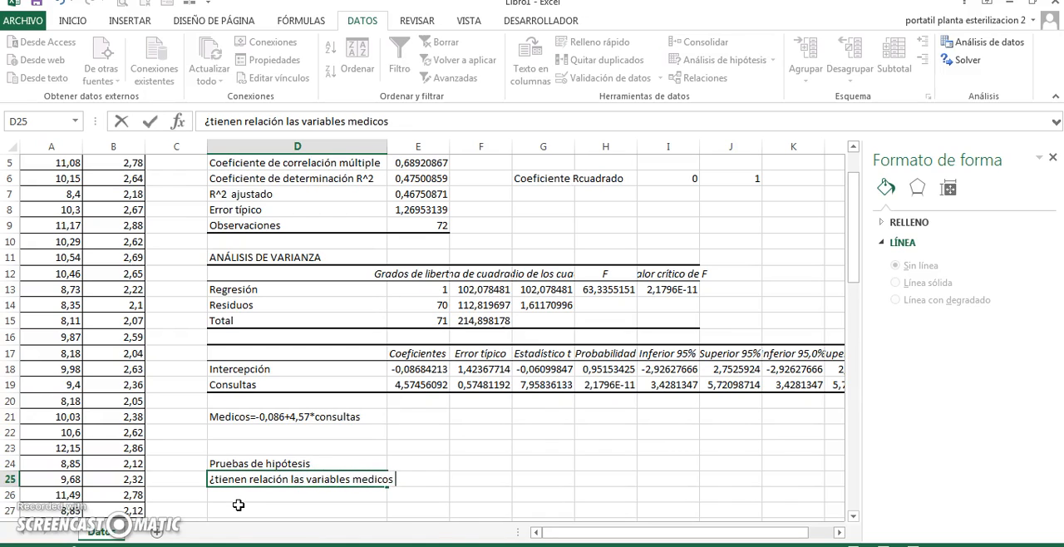
text(y consultas?)
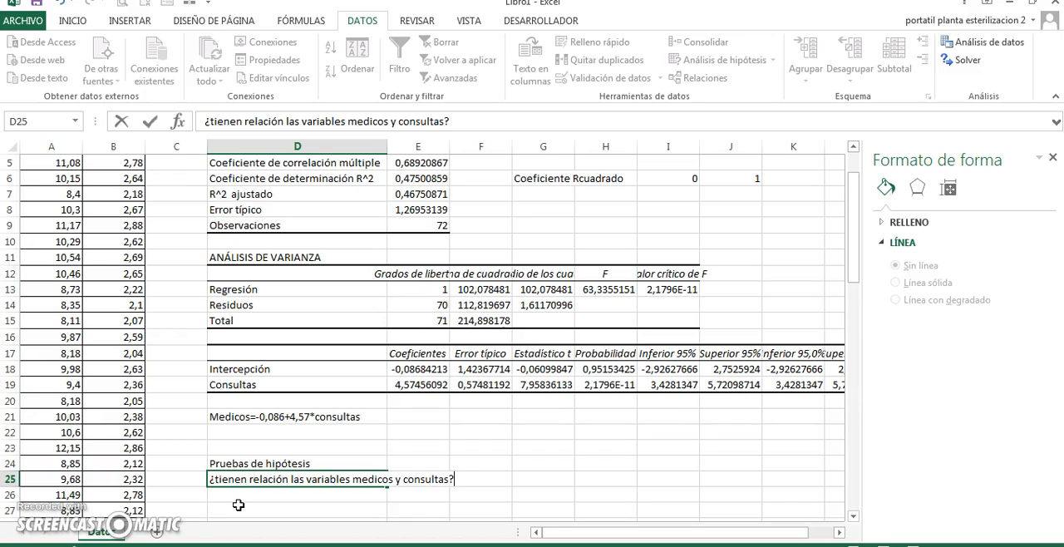
key(Return)
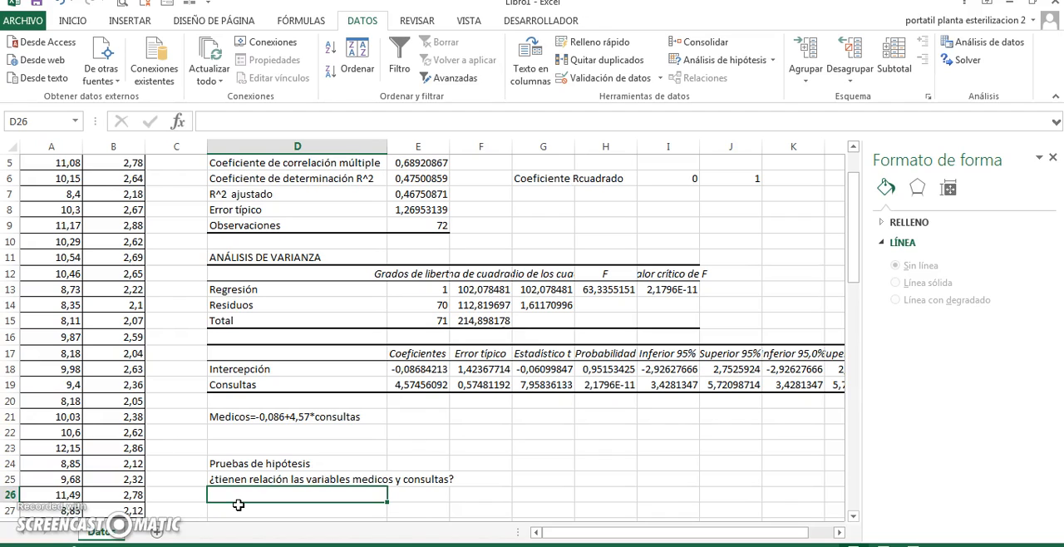
Label cell D26 as "hipótesis nula Ho" and cell D27 as "hipótesis alterna H1"
text(hi)
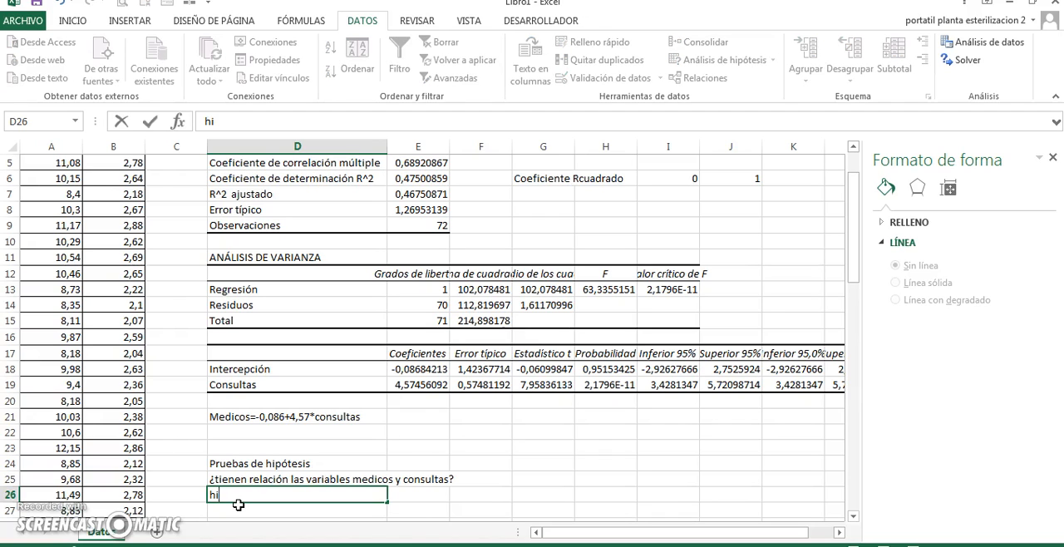
text(pótesis n)
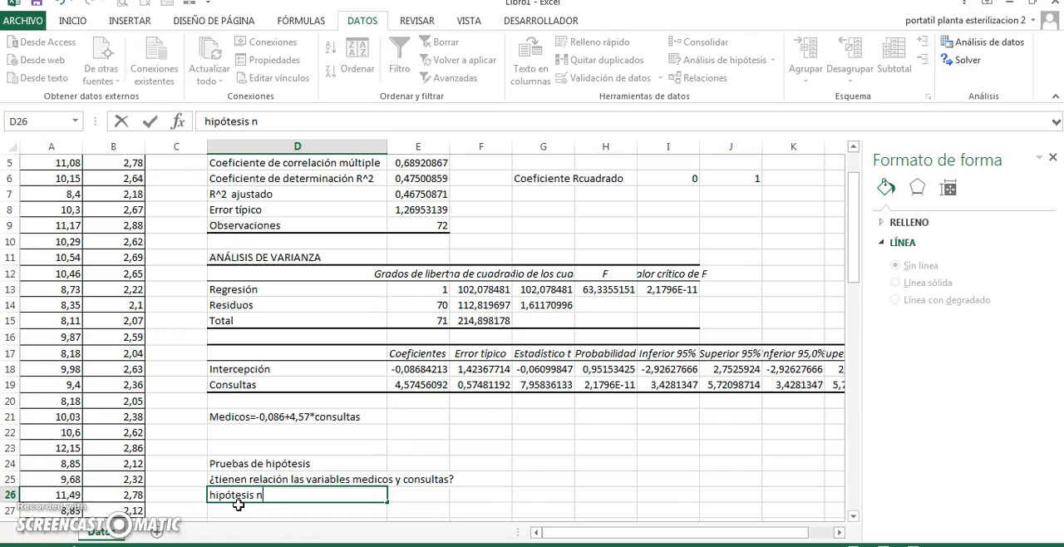
text(ula Ho)
key(Return)
text(Ho)
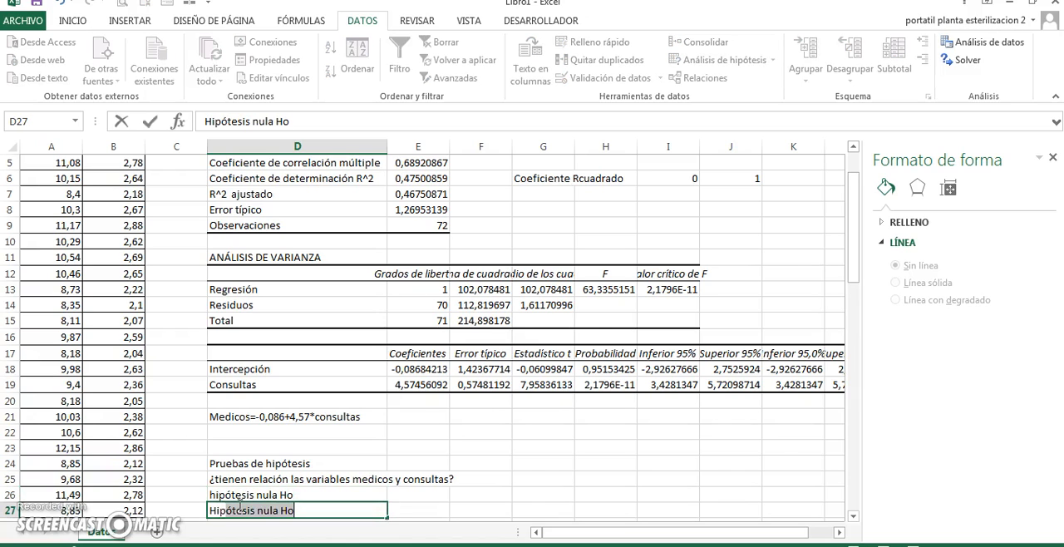
key(BackSpace)
key(BackSpace)
text(hipó)
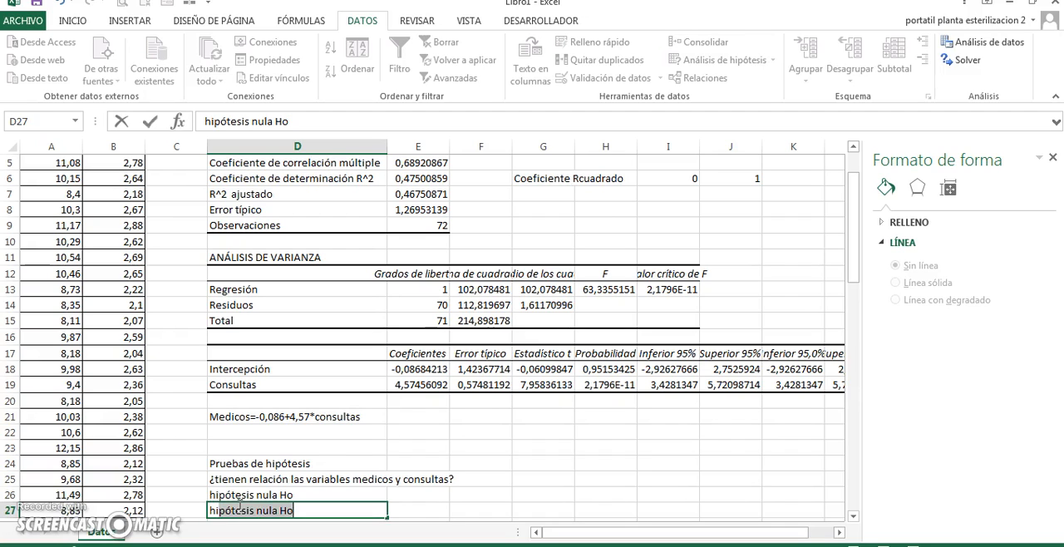
text(tesis alterna )
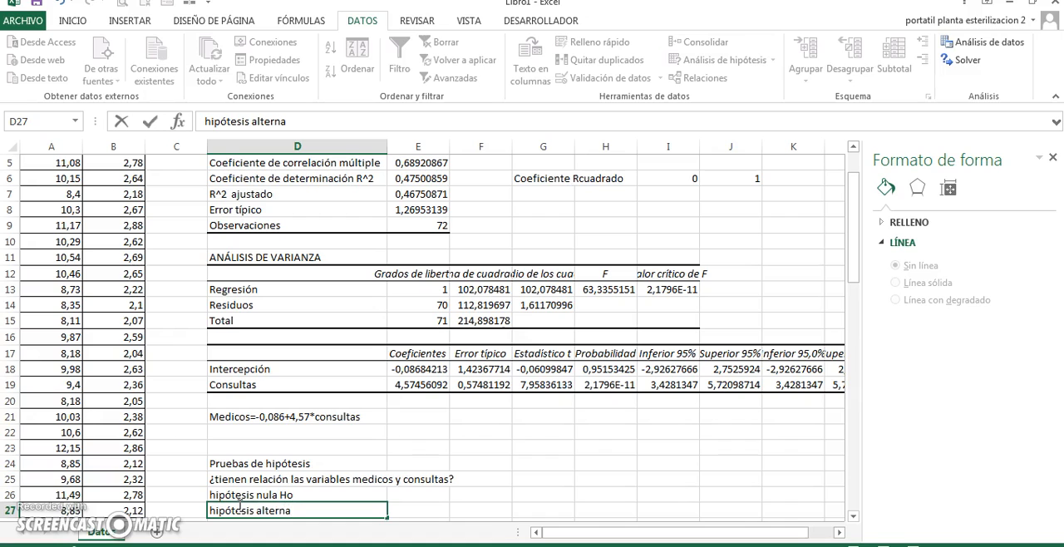
text(H1)
key(Tab)
State the null hypothesis in cell E26 as "la variable regresora no influye y no hay relación"
key(Up)
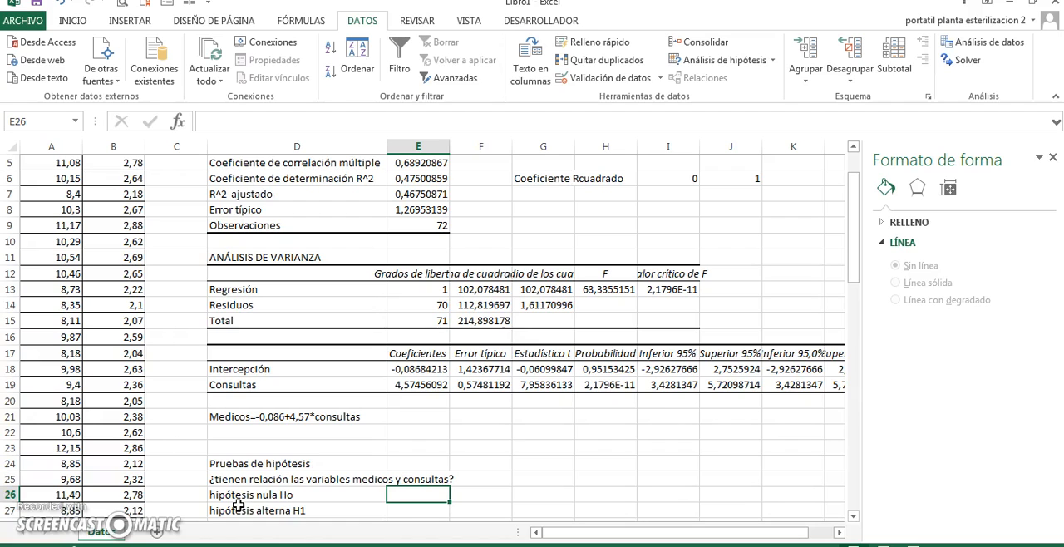
text(la vari)
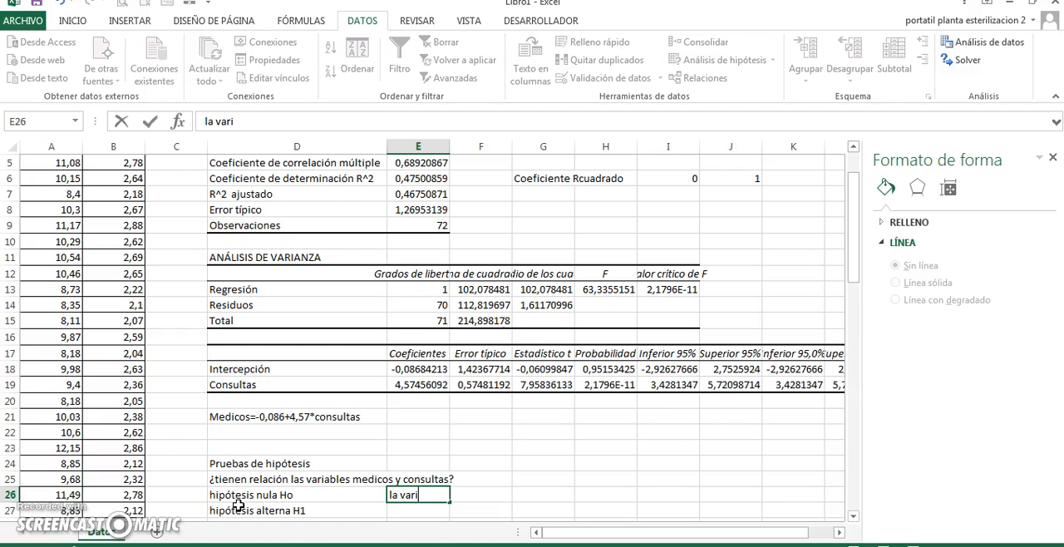
text(able regresora)
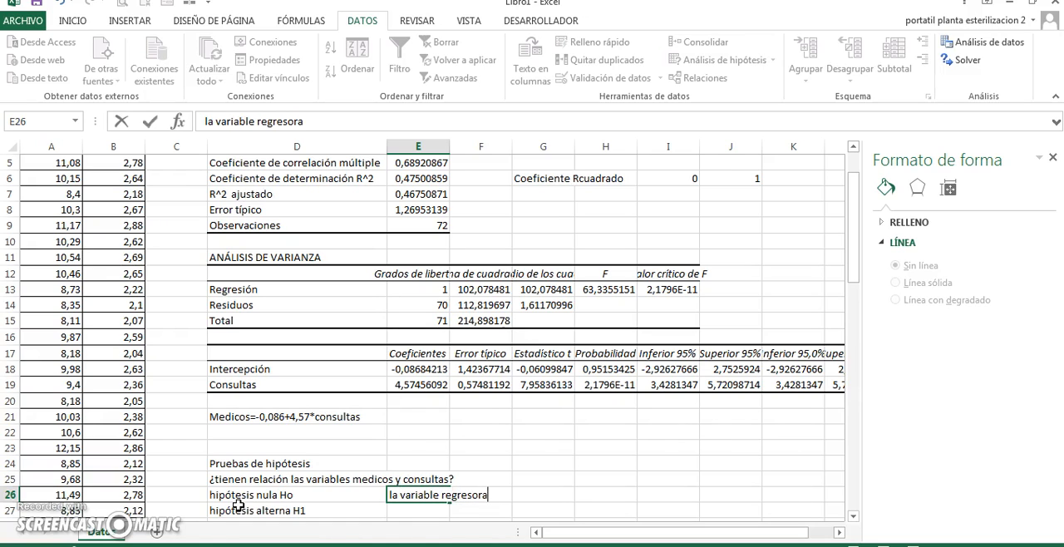
text( no influye)
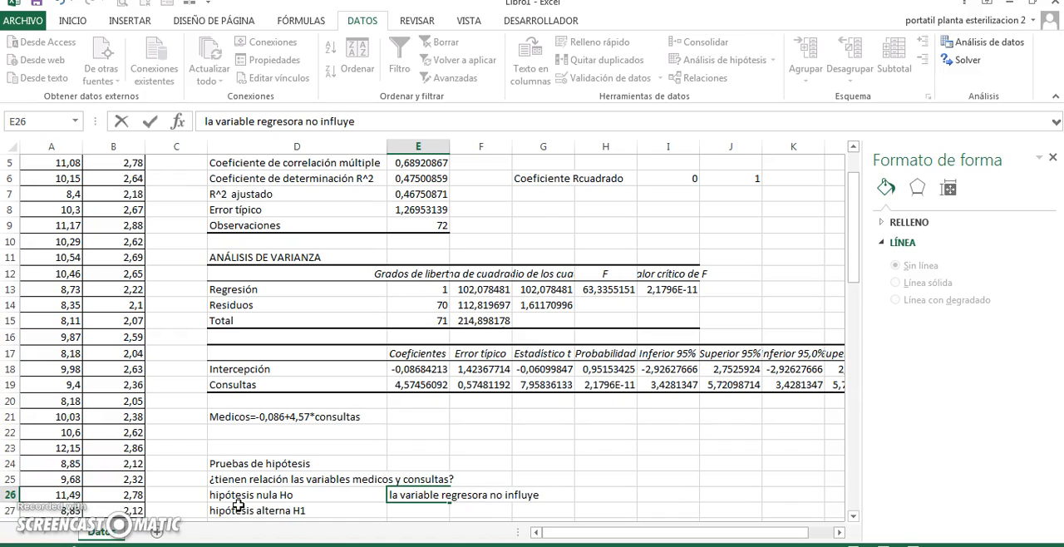
text( y no hay relación)
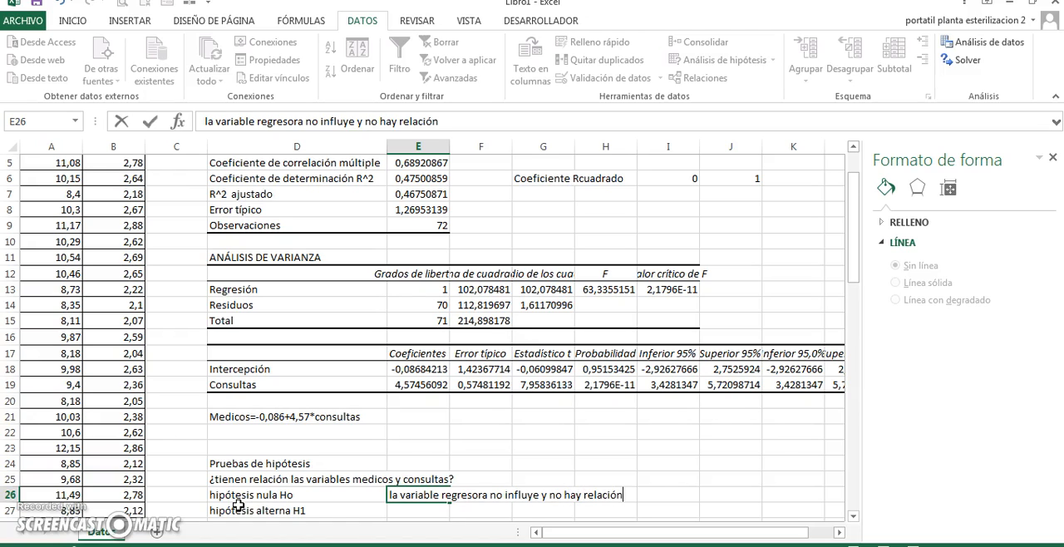
key(Return)
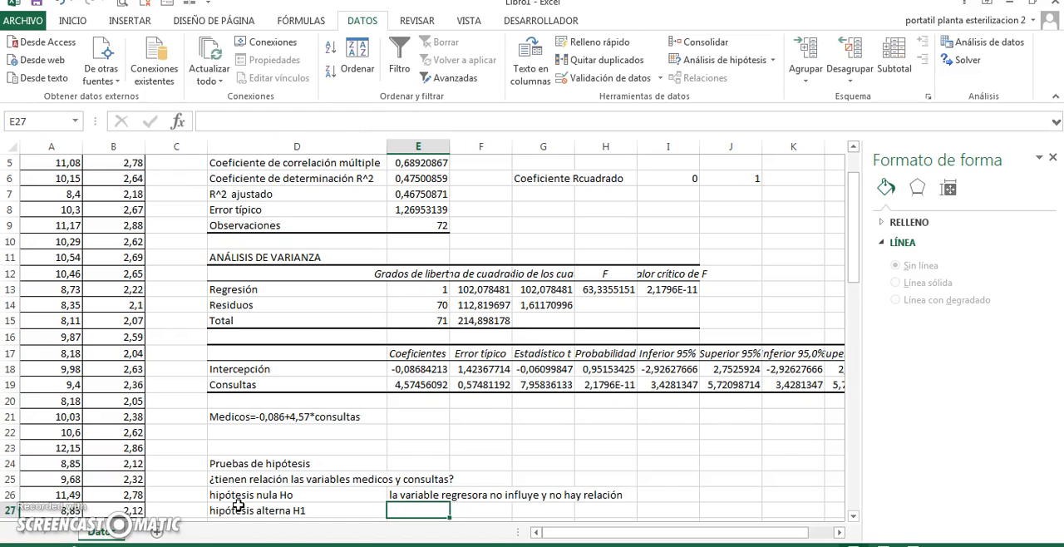
State the alternative hypothesis in cell E27 as "la variable regresora influye, es significativa y hay relación"
text(la variable )
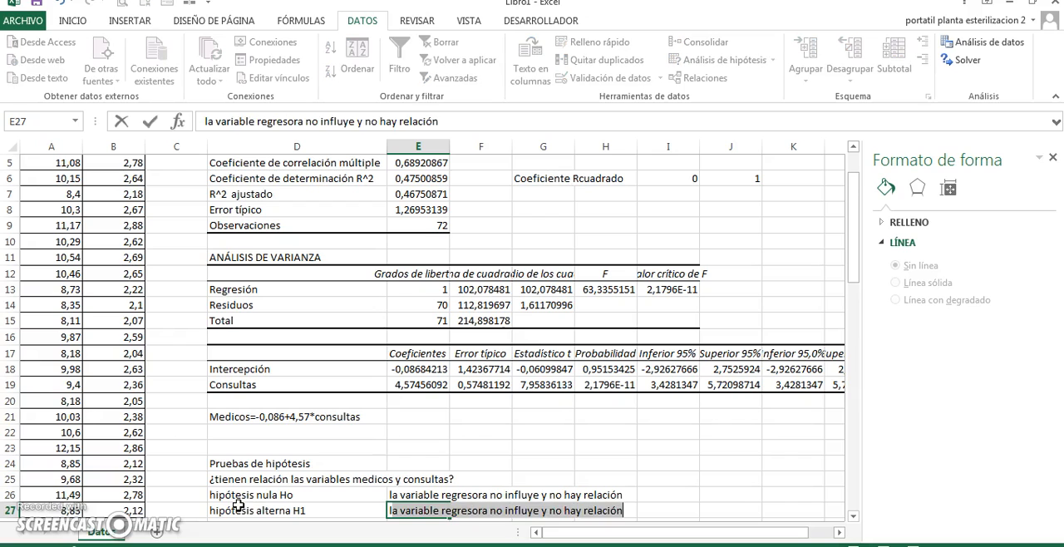
text(regresor)
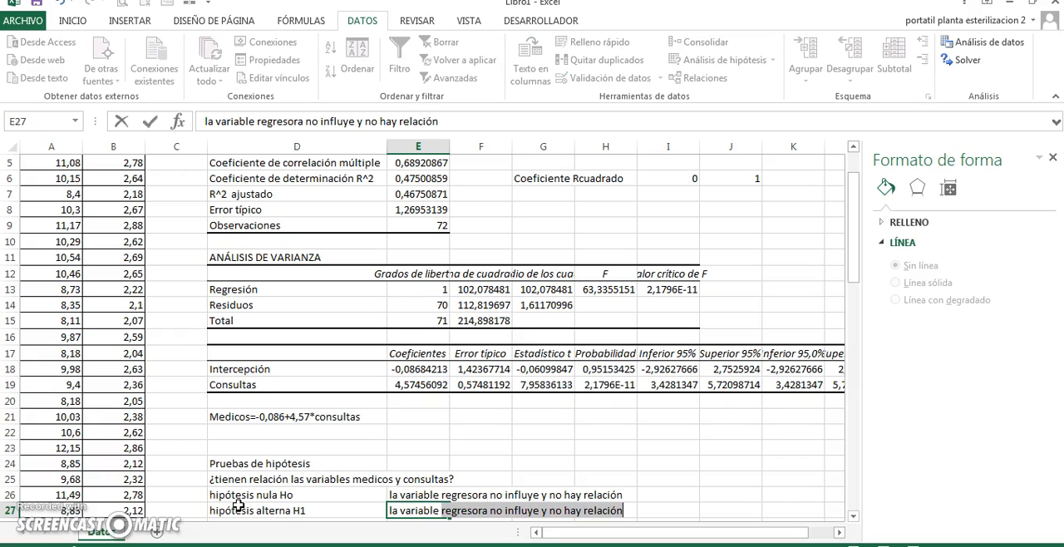
text(a )
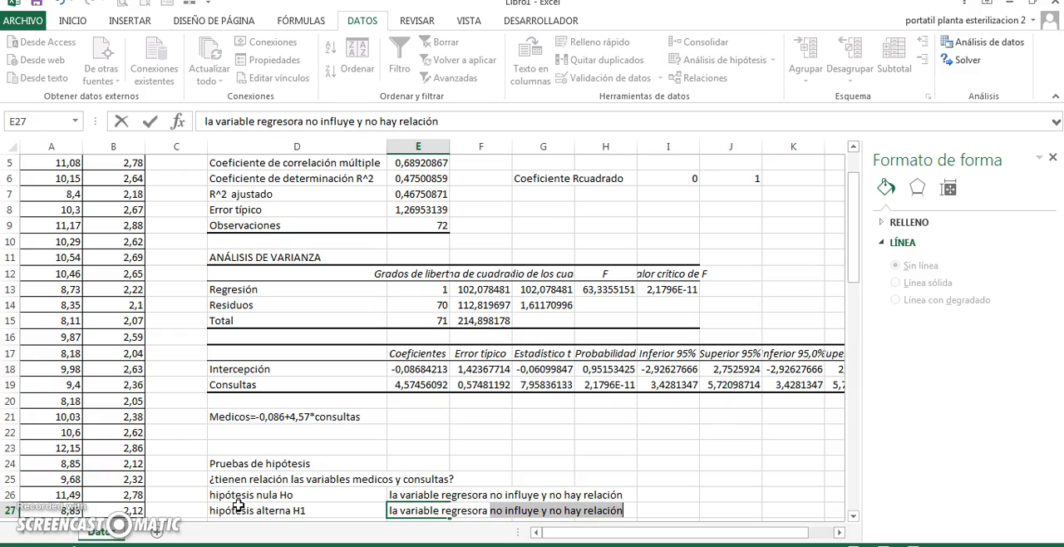
text(in)
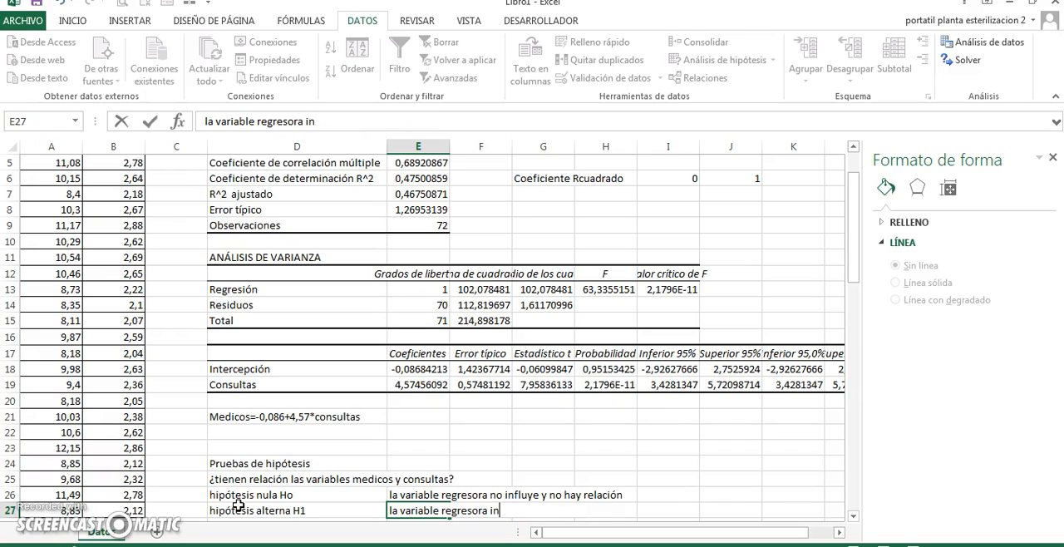
text(fluye, es)
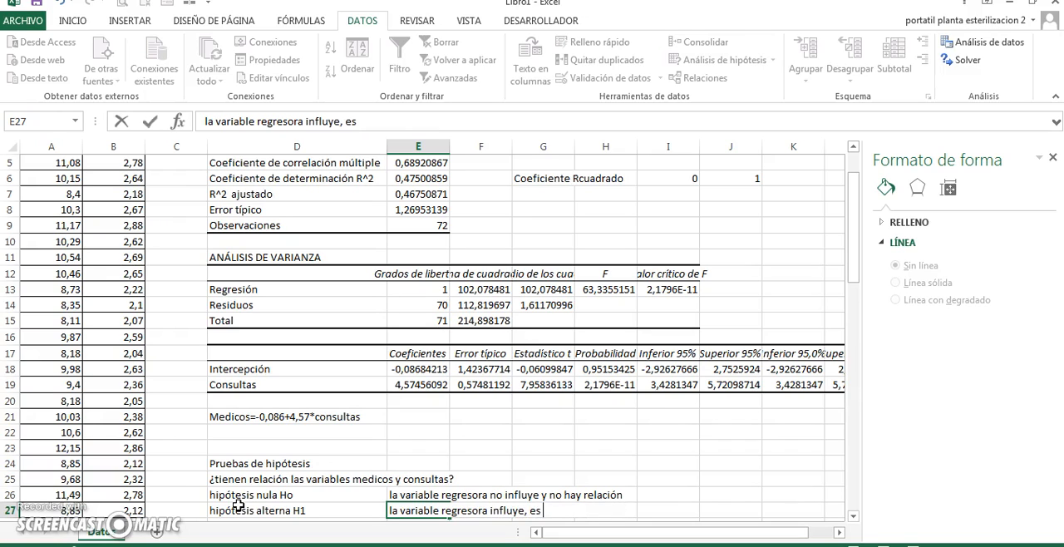
text( significati)
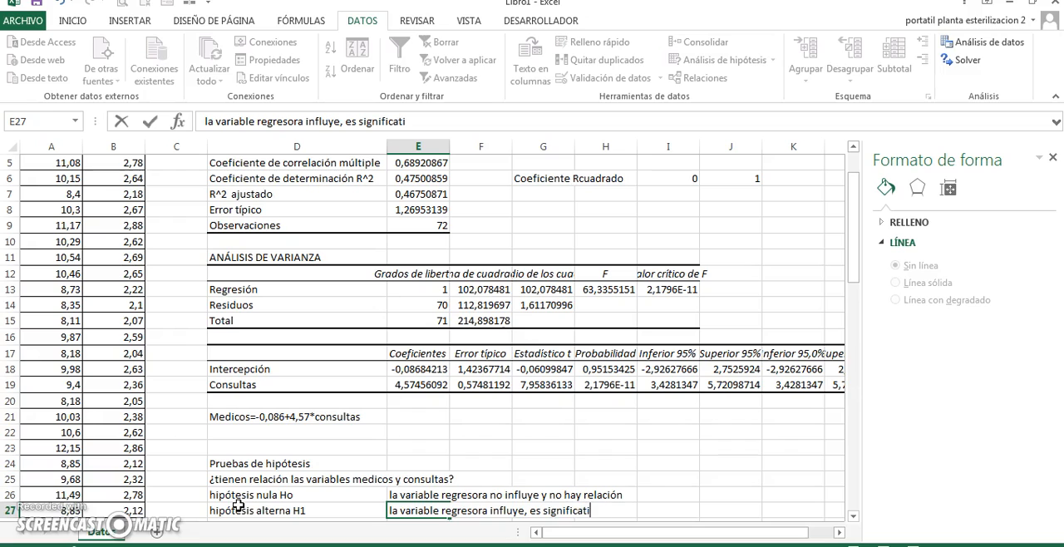
text(va y hay relación)
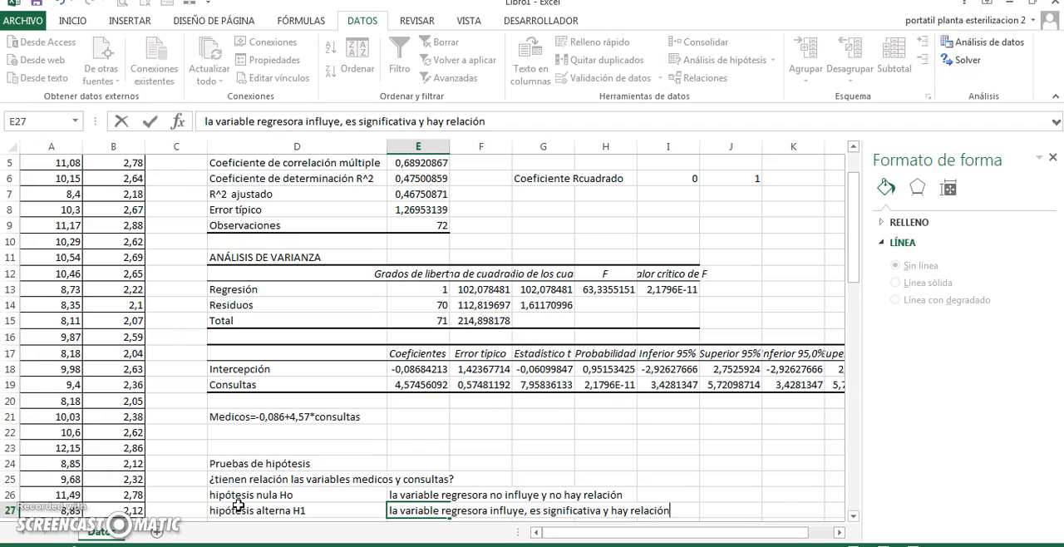
key(Up)
key(Down)
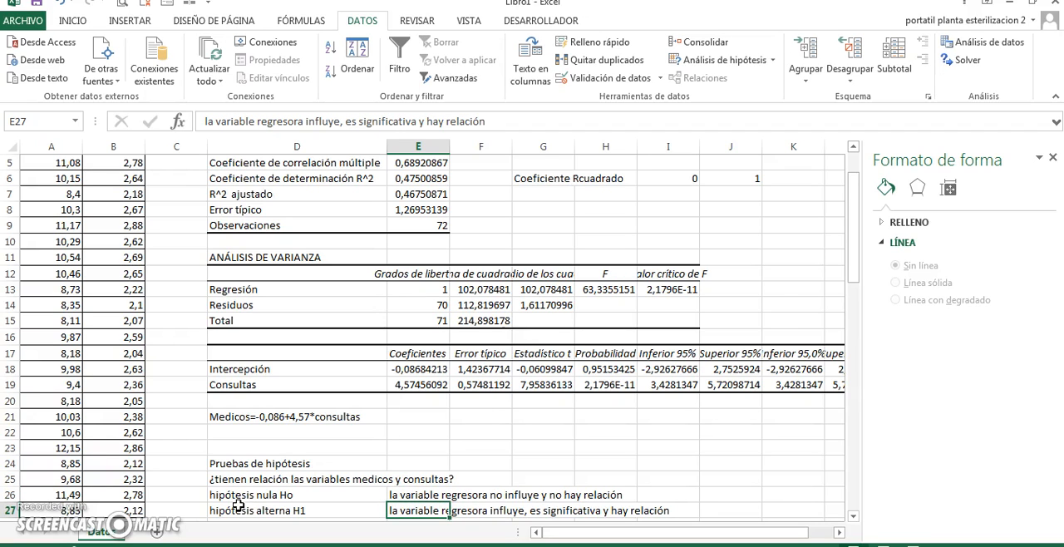
key(Up)
key(Up)
key(Up)
key(Up)
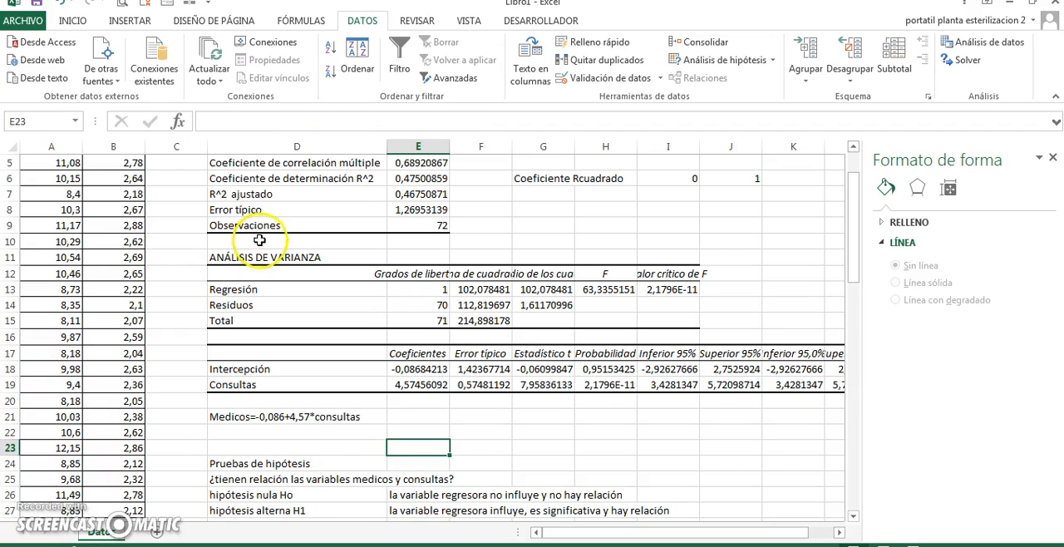
Highlight the ANÁLISIS DE VARIANZA title in cell D11 with yellow fill
click(257, 257)
click(72, 22)
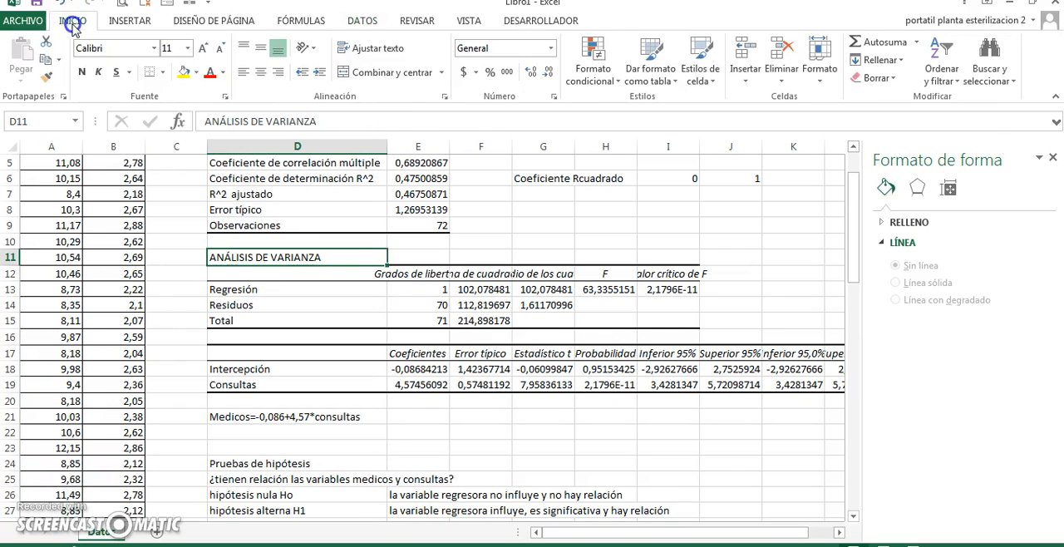
click(184, 72)
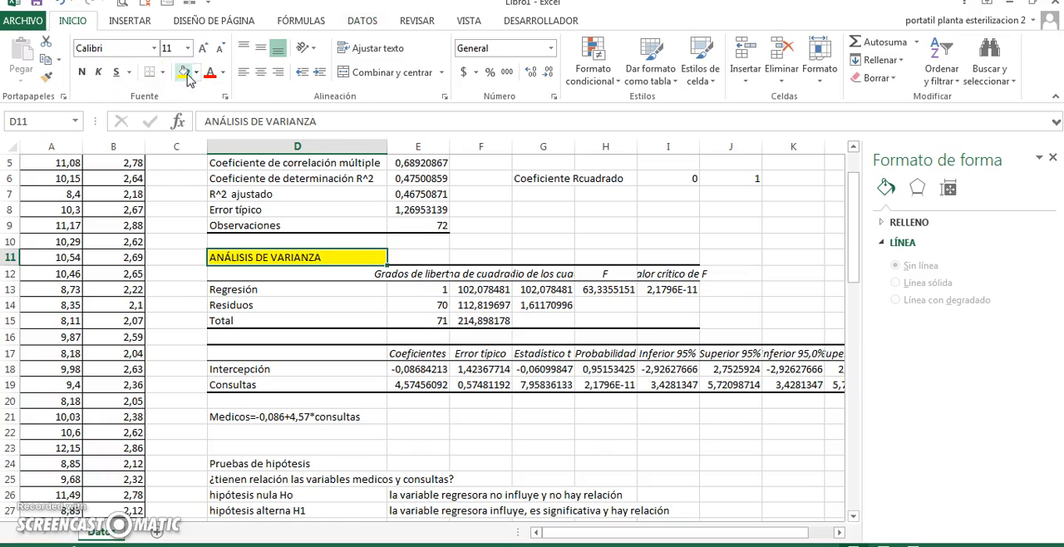
Enter the note "Sirve para probar nuestra hipótesis" in cell E11, beside the ANÁLISIS DE VARIANZA title
key(Right)
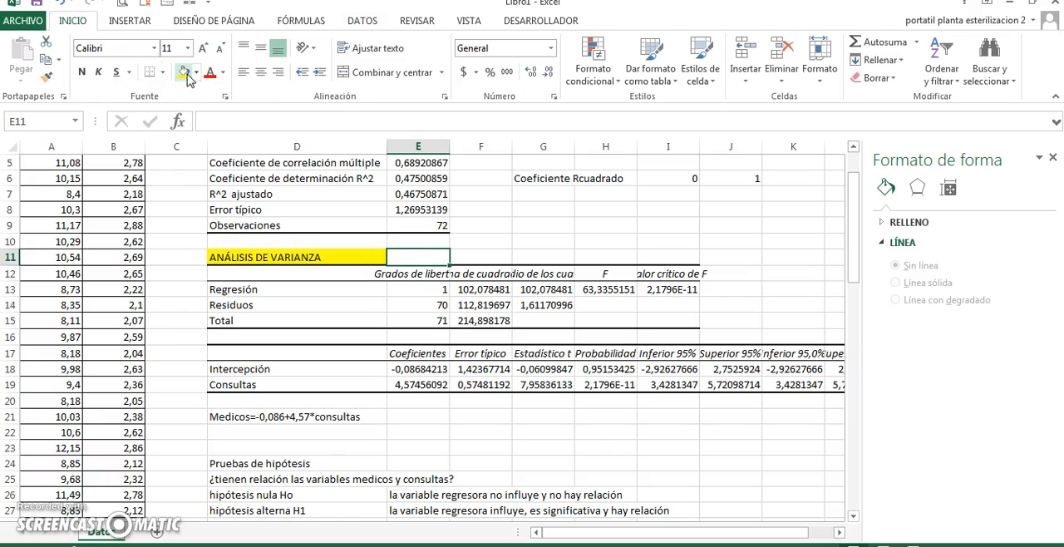
text(Sirve para probar nuestra hipótesis)
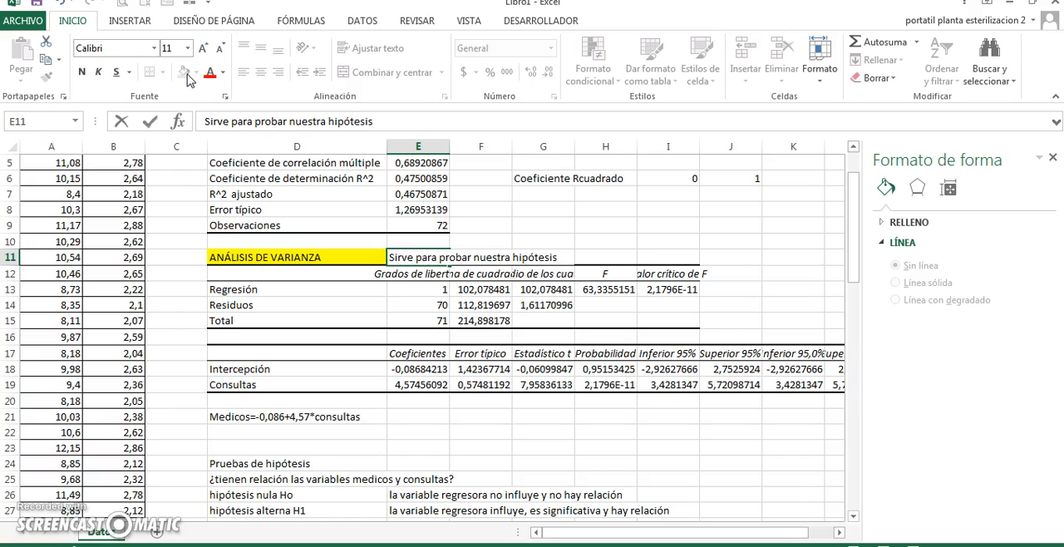
key(Return)
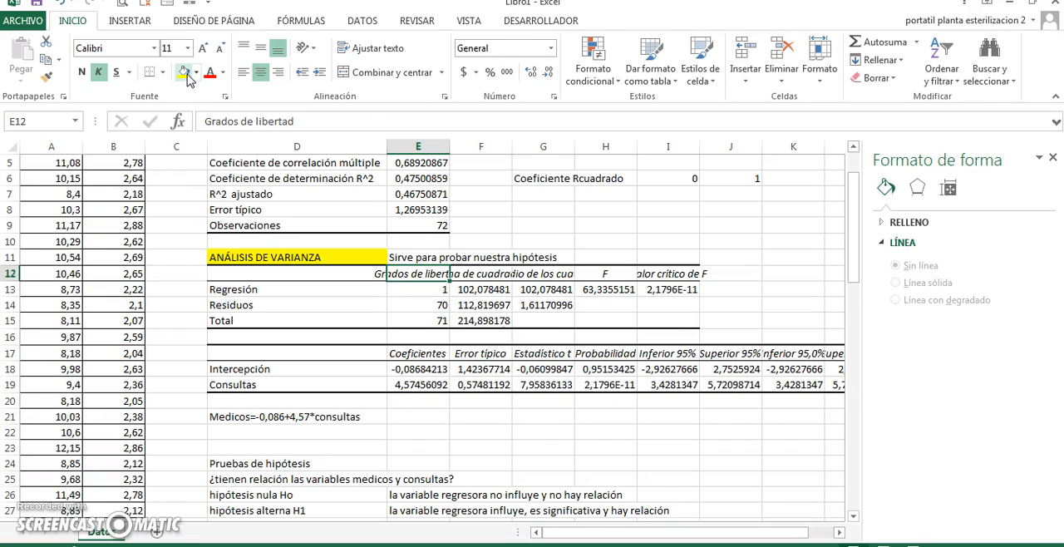
Widen columns E, F and G to fit the variance table headings Grados de libertad, Suma de cuadrados and Promedio de los cuadrados
key(Down)
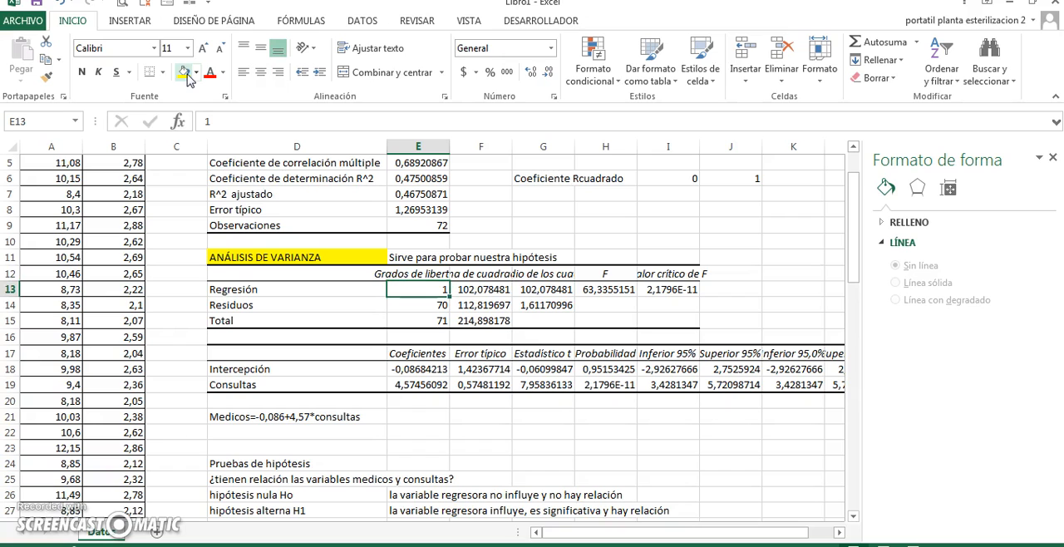
double_click(450, 150)
drag(680, 149, 526, 147)
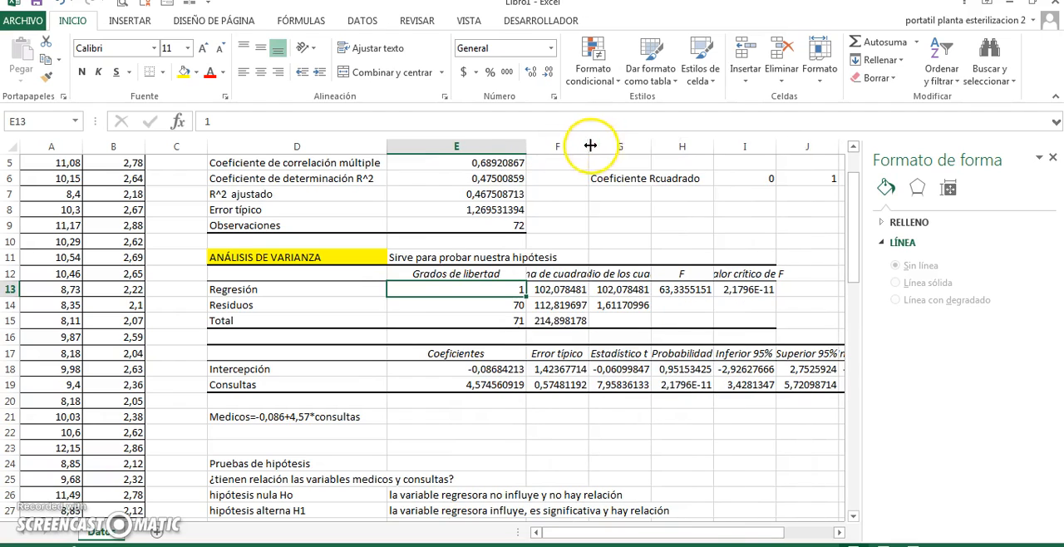
double_click(591, 145)
double_click(693, 146)
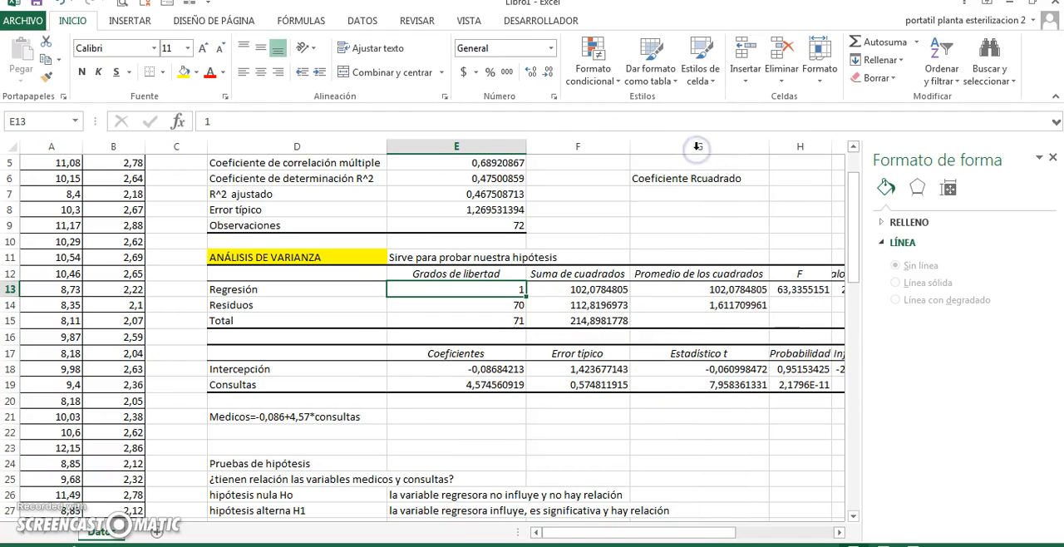
Inspect the remaining variance table headings in row 12, from Promedio de los cuadrados across to F and its critical value
click(713, 276)
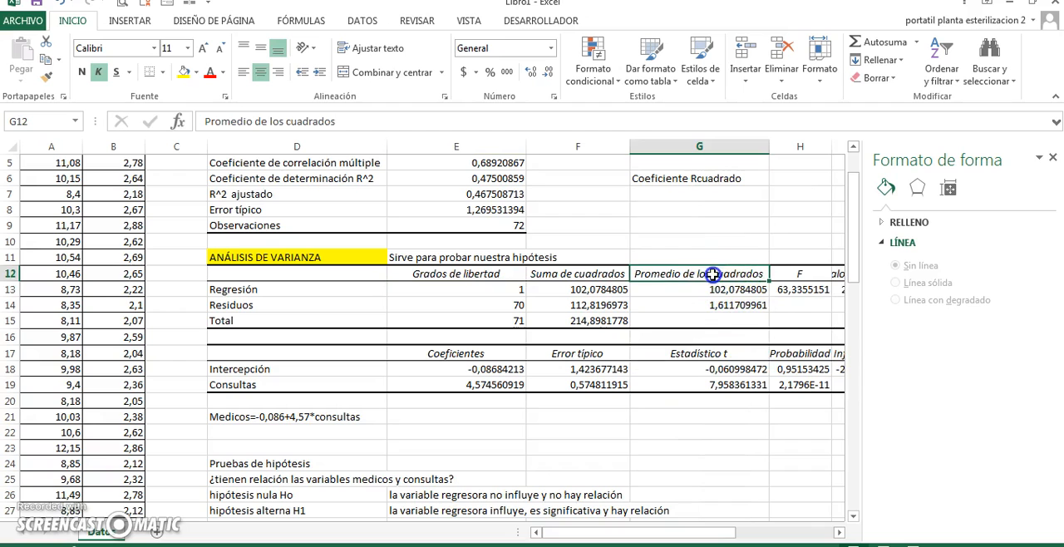
key(Right)
key(Right)
key(Right)
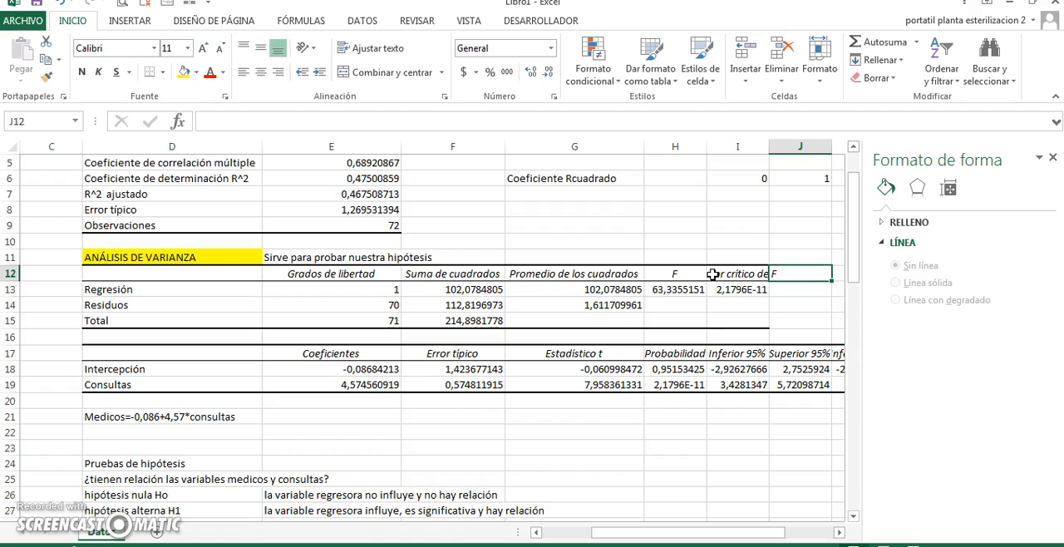
Examine the F value in row 13 and the mean squares of the regression and residuals from which it is calculated
key(Left)
key(Left)
key(Down)
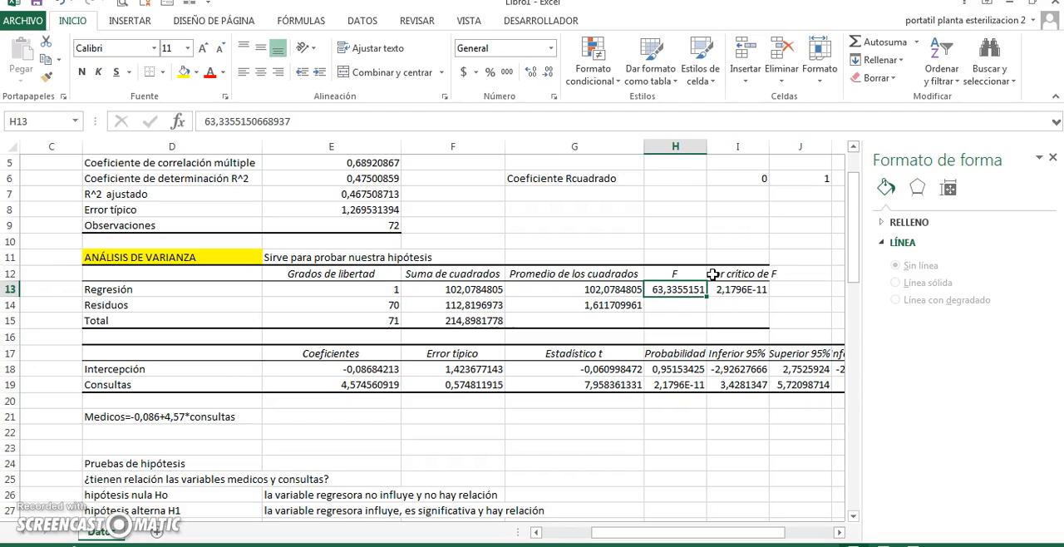
key(Left)
key(Left)
key(Left)
key(Left)
key(Right)
key(Right)
key(Right)
key(Right)
key(Left)
key(Down)
key(Up)
key(Right)
Recalculate F in cell H14 by dividing the regression mean square in G13 by the residual mean square in G14
key(Down)
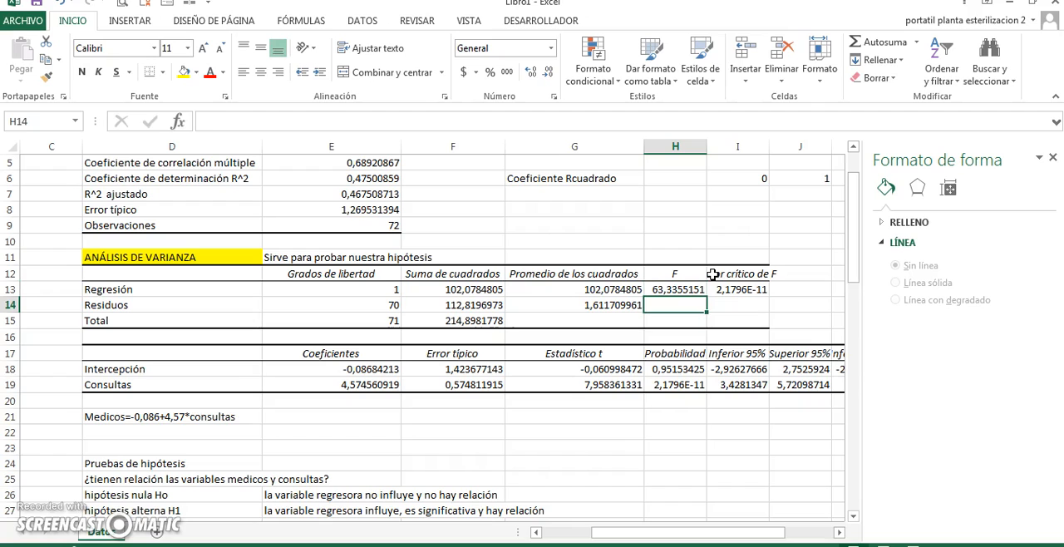
text(+)
key(Up)
key(Left)
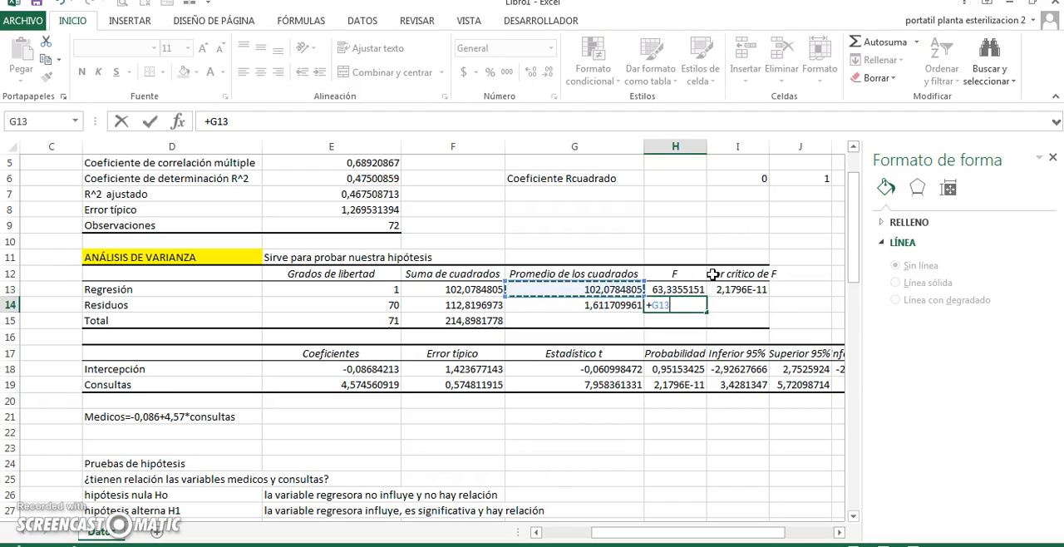
text(/)
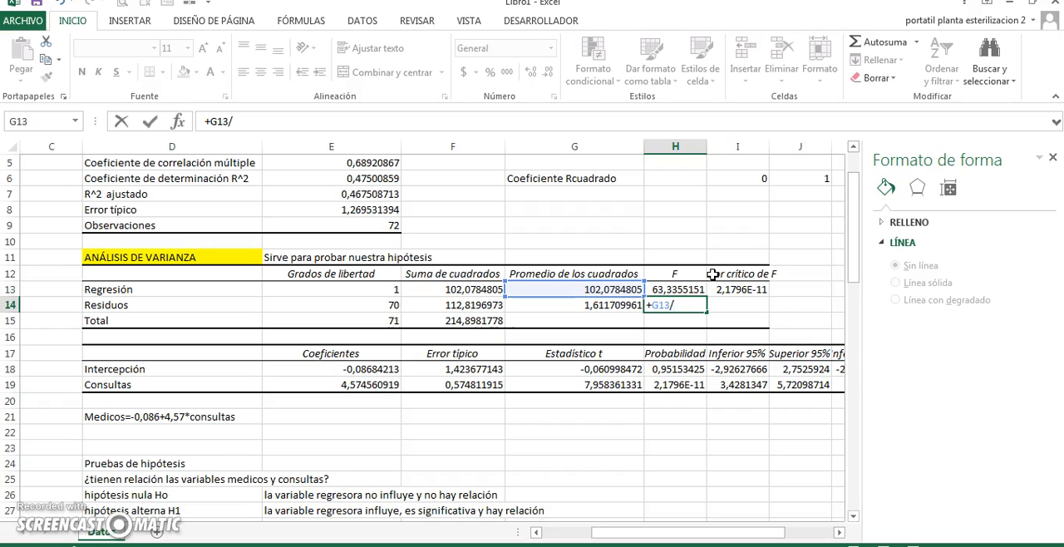
click(573, 307)
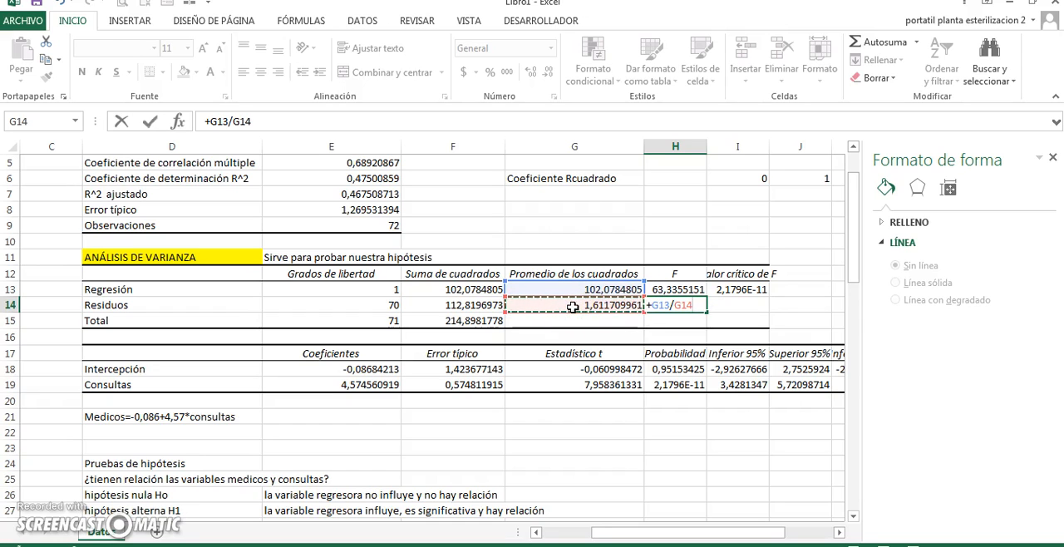
key(Return)
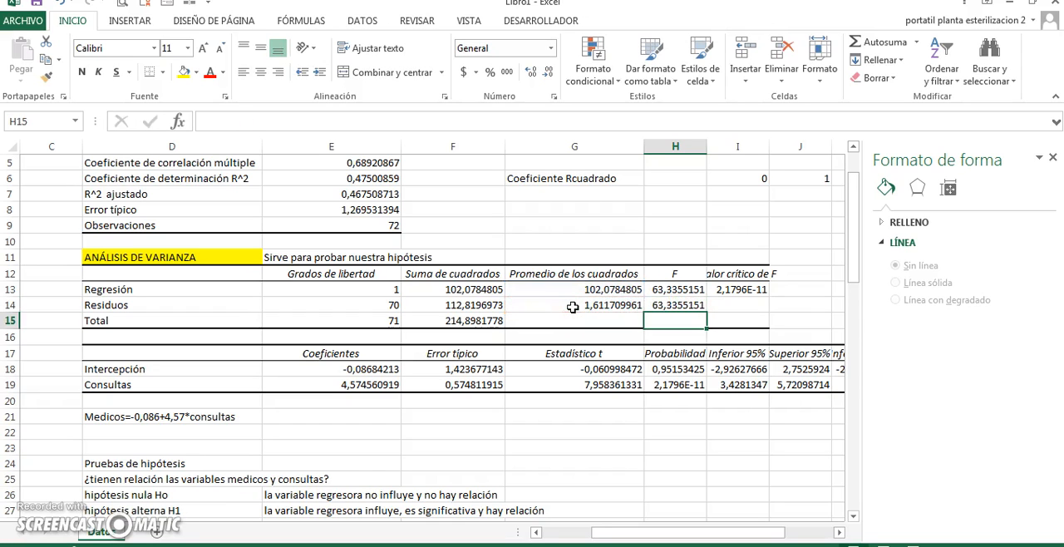
Enter "para probar la regresión hay que comparar el F de la tabla anova, que es el calculado con el F de la Tabla Fisher" in D29
key(Up)
key(Down)
key(Down)
key(Down)
key(Down)
key(Down)
key(Down)
key(Down)
key(Down)
key(Down)
key(Down)
key(Down)
key(Down)
key(Down)
key(Down)
key(Down)
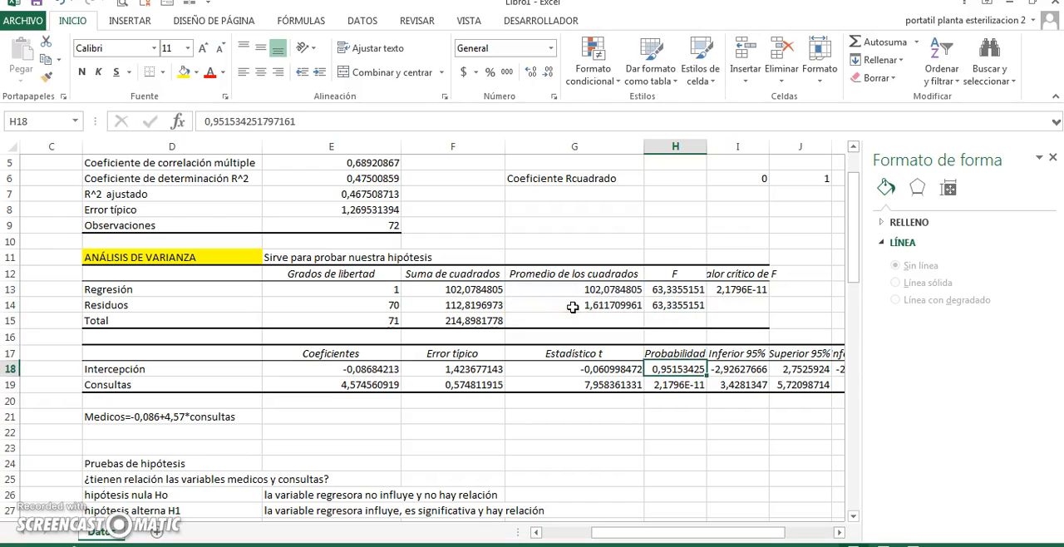
key(Up)
key(Left)
key(Left)
key(Left)
key(Left)
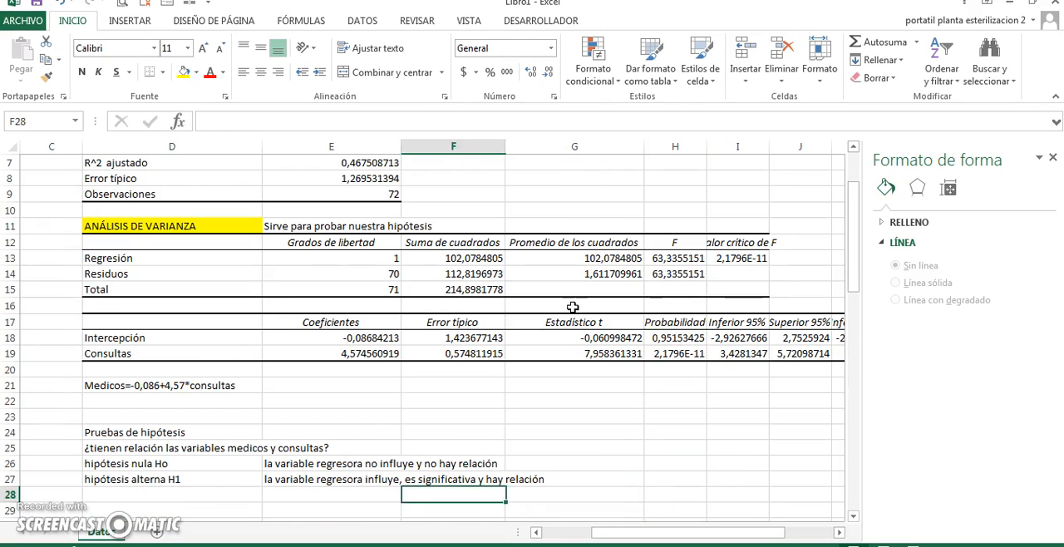
key(Down)
text(par)
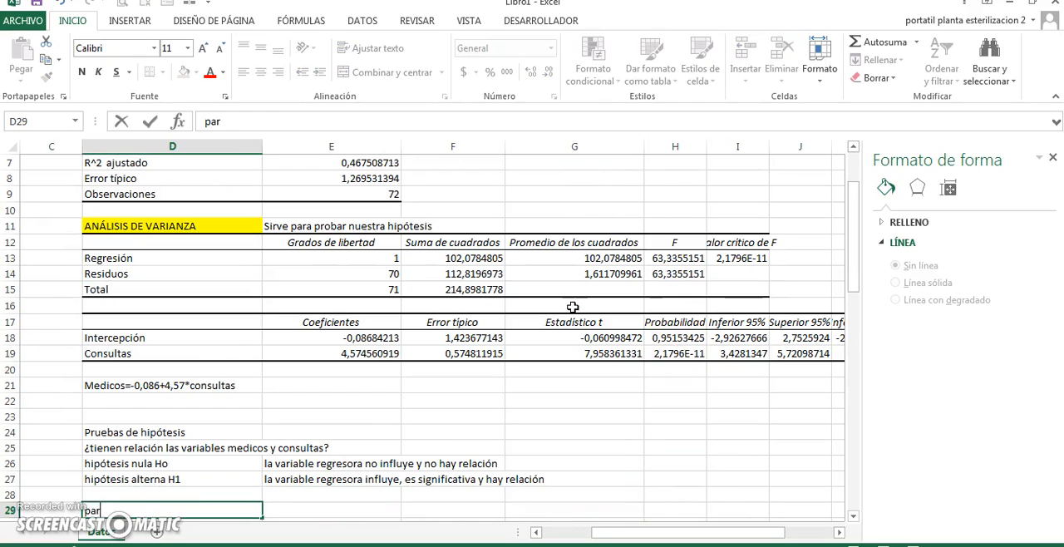
text(a probar )
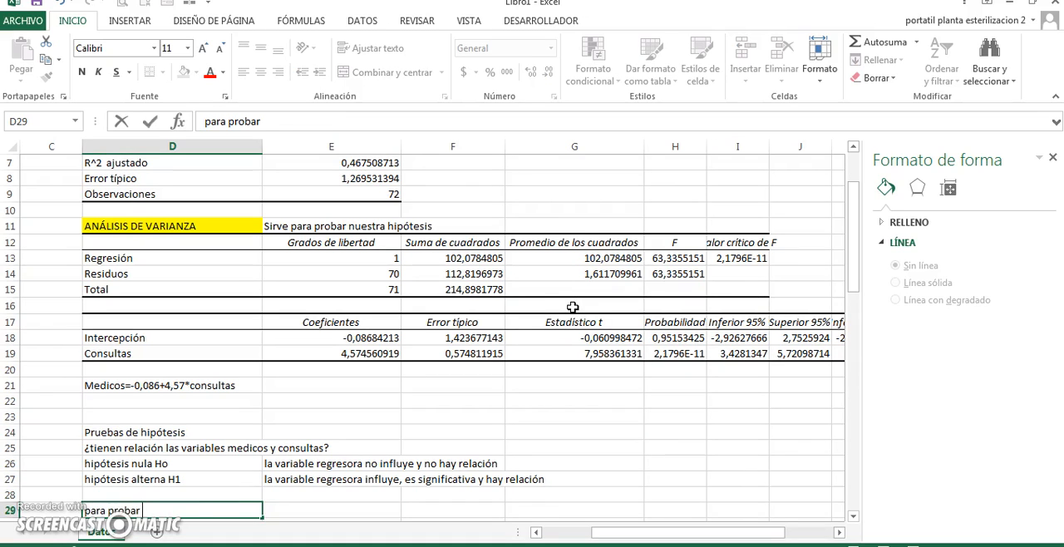
text(la regresion)
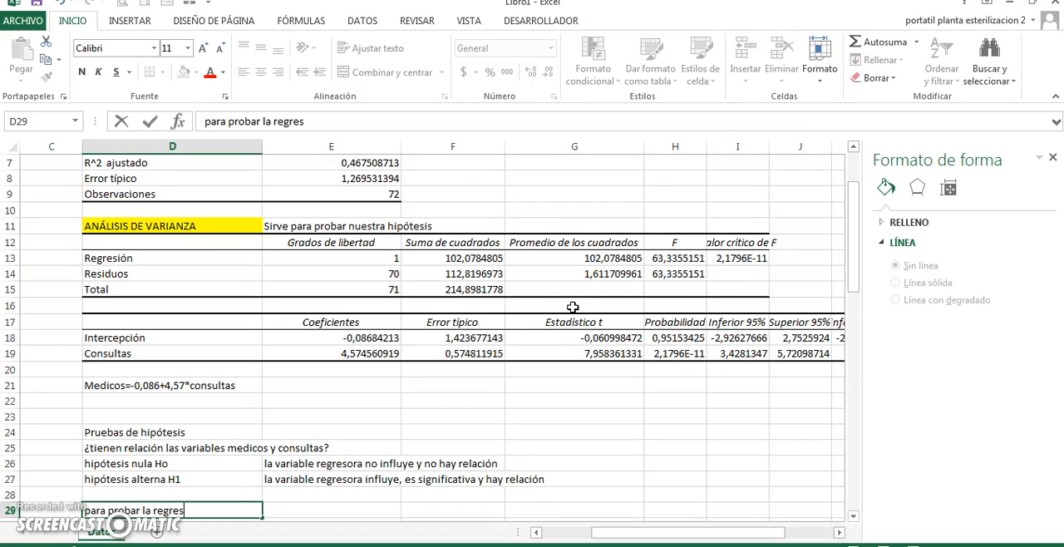
key(BackSpace)
key(BackSpace)
text(ón hay que compa)
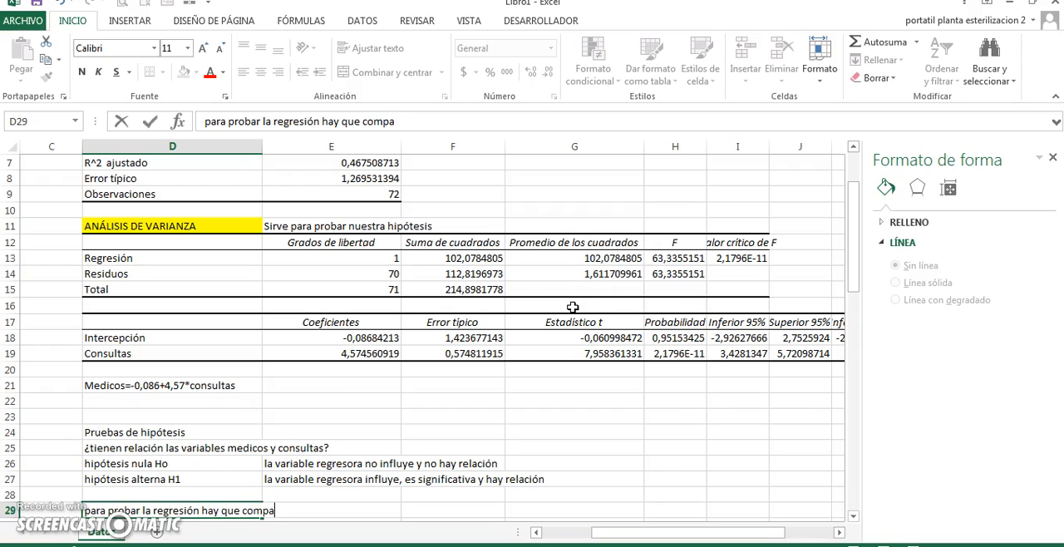
text(rar el F de la )
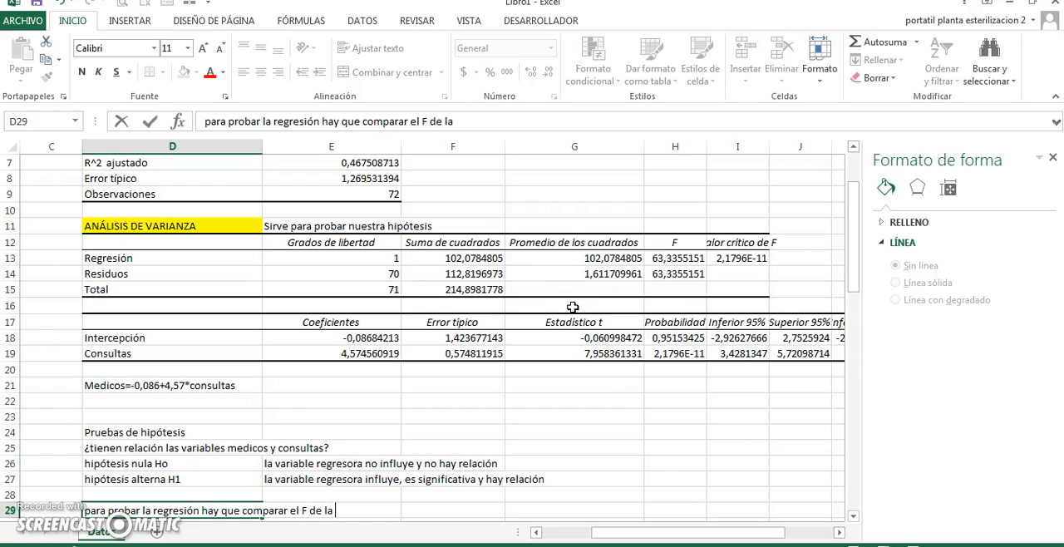
text(tabla anova)
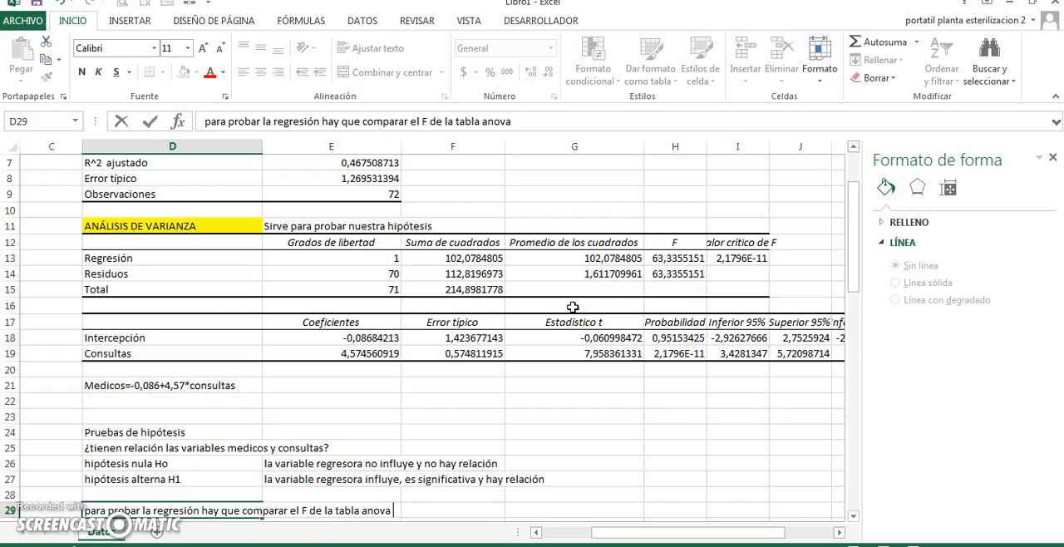
key(BackSpace)
text(, que es el calcula)
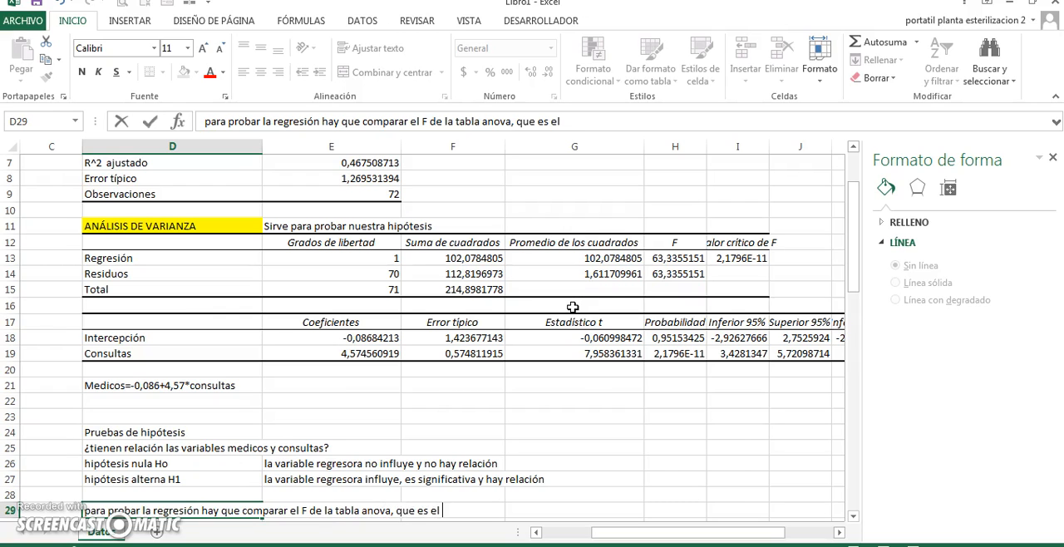
text(co)
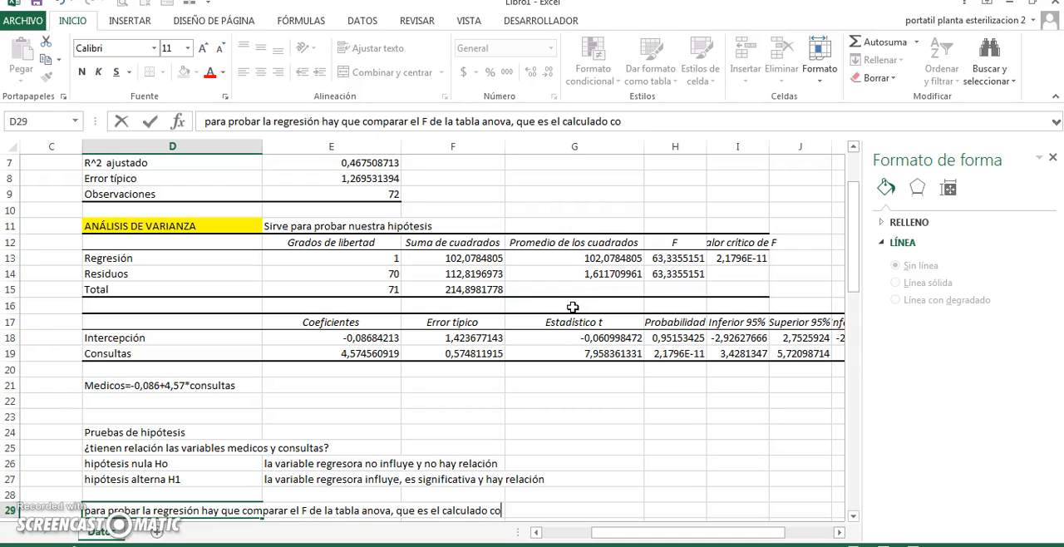
text(n el F de la Tabla)
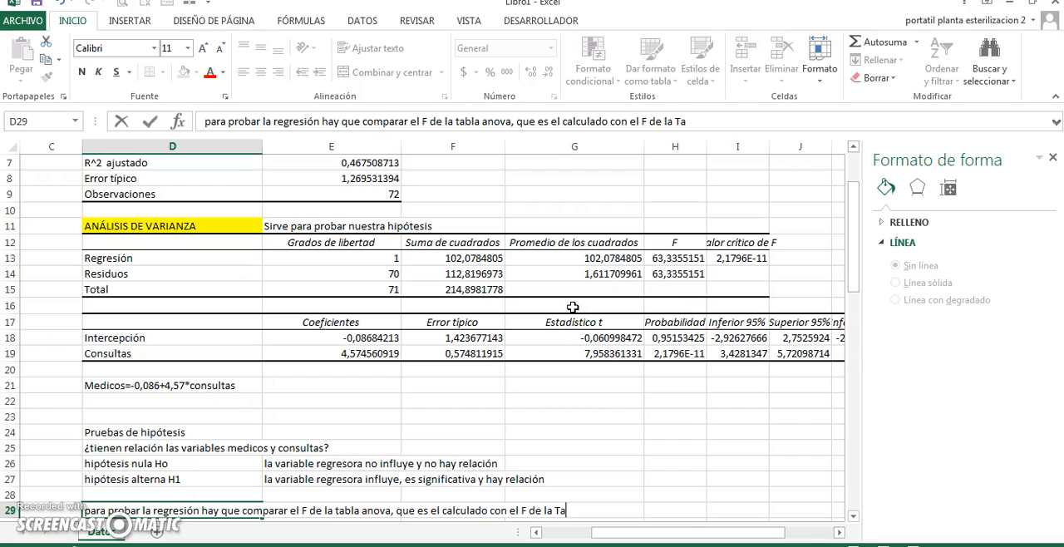
text( Fisher)
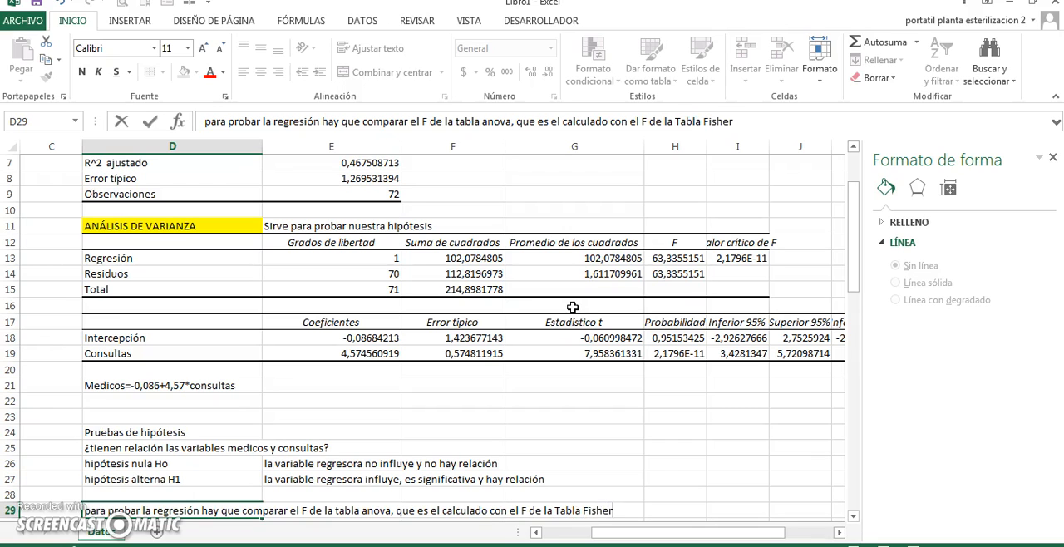
key(Return)
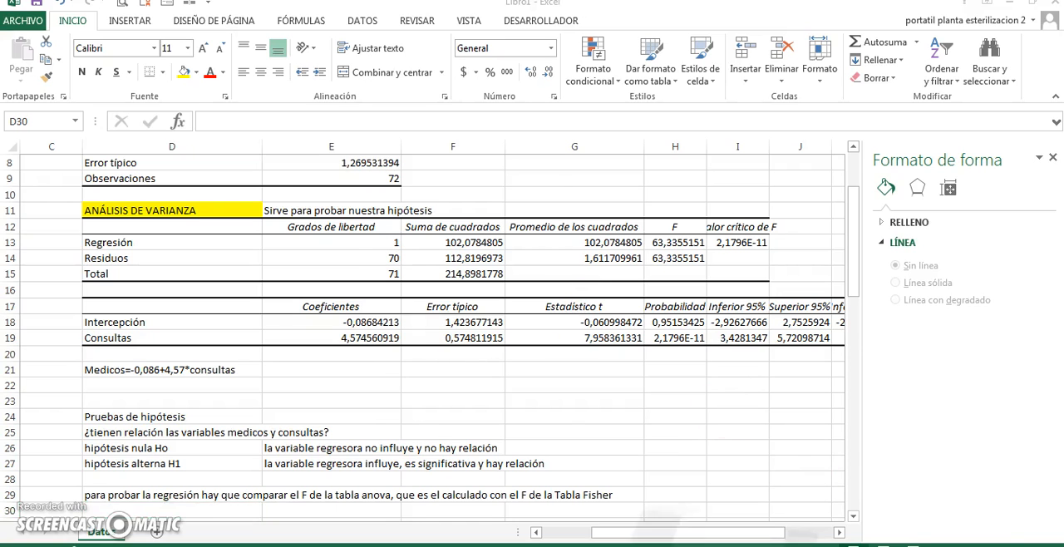
Switch to the Fisher F distribution table in Adobe Reader and enlarge it to 100% for reading
key(alt+Tab)
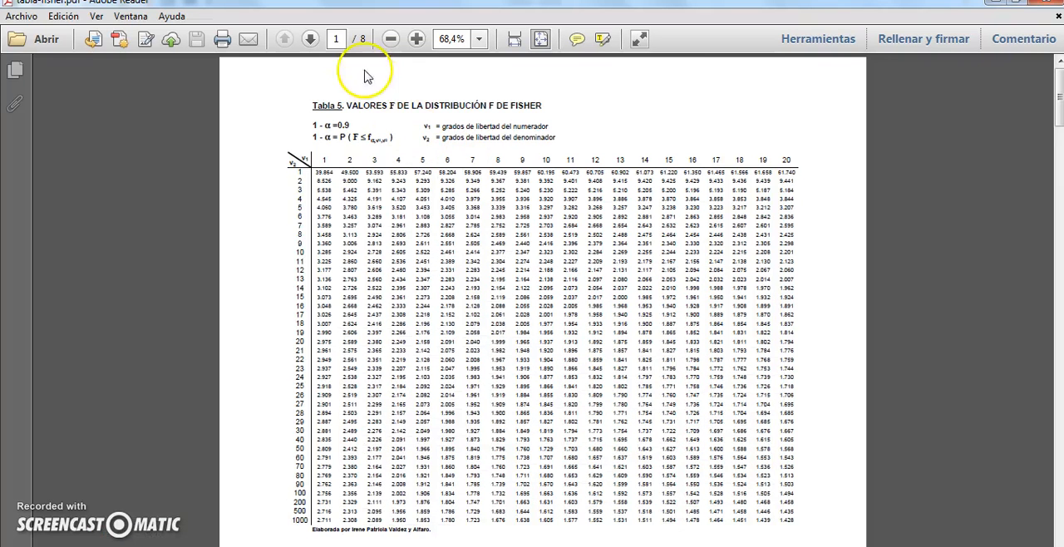
click(417, 39)
click(417, 39)
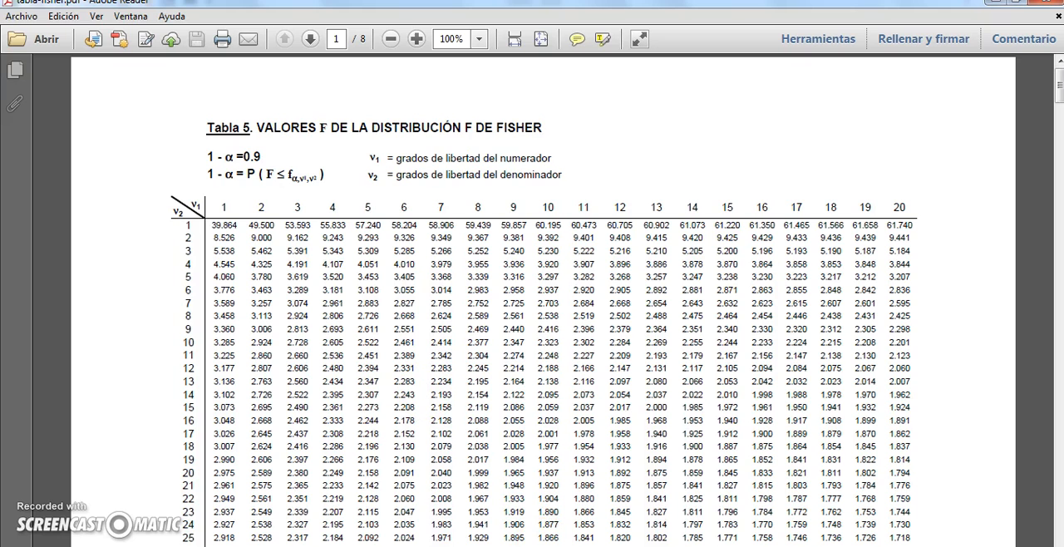
Return to the Excel regression workbook and bring the calculated F from H13 into cell D30 with a cell reference
mouse_move(545, 546)
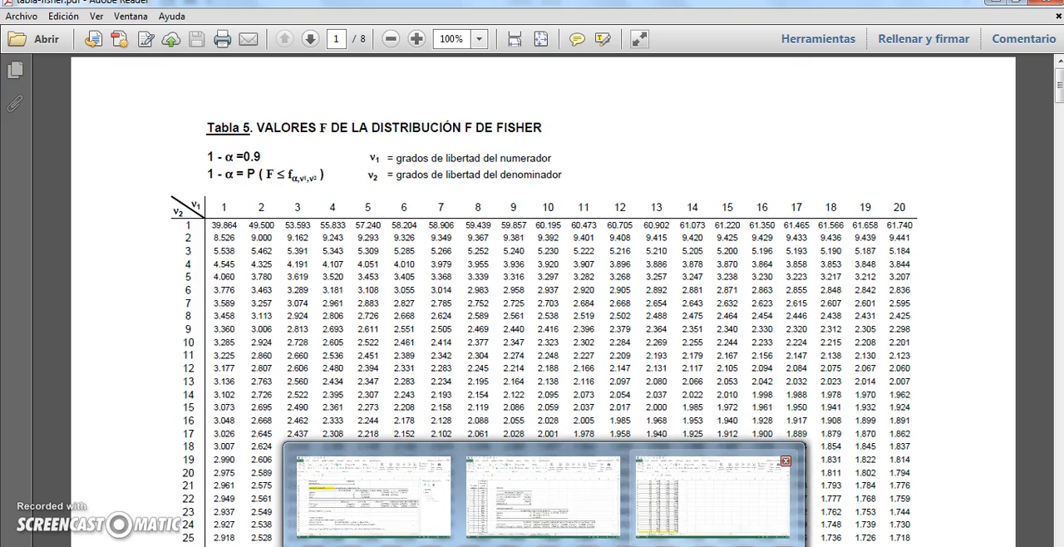
click(374, 497)
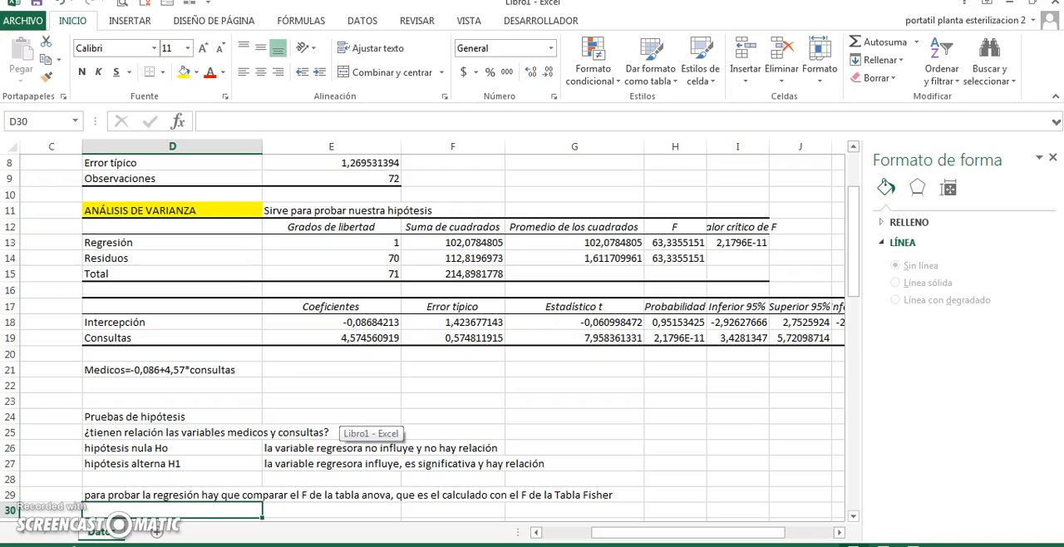
click(680, 242)
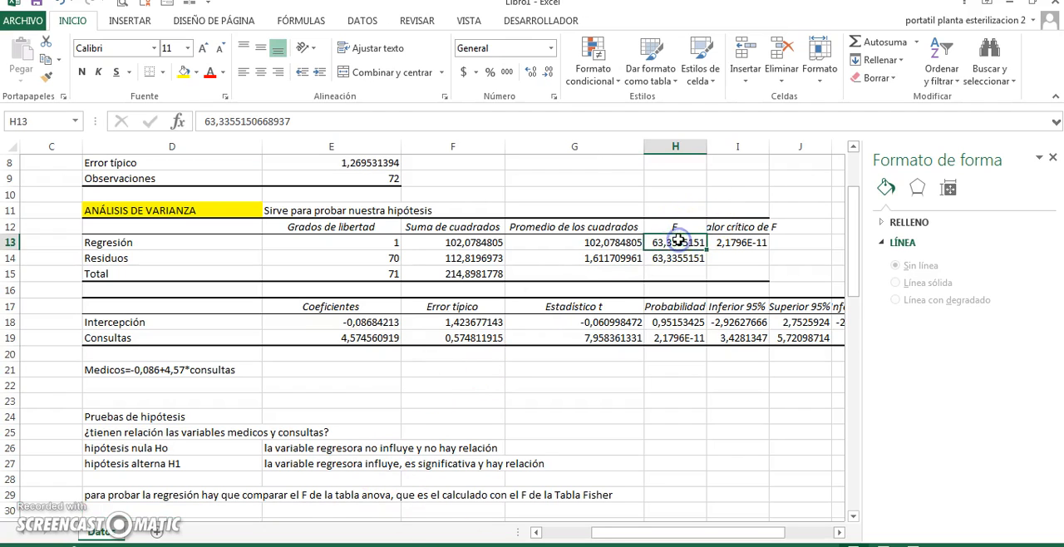
click(256, 510)
text(+)
click(675, 242)
key(Return)
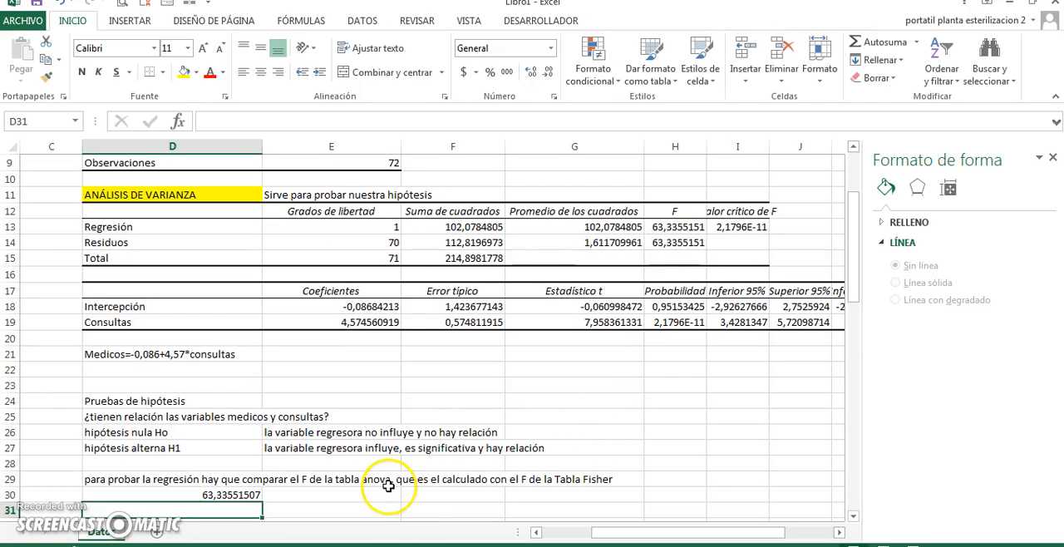
Check the degrees of freedom of the regression and the residuals in cells E13 and E14
mouse_move(707, 546)
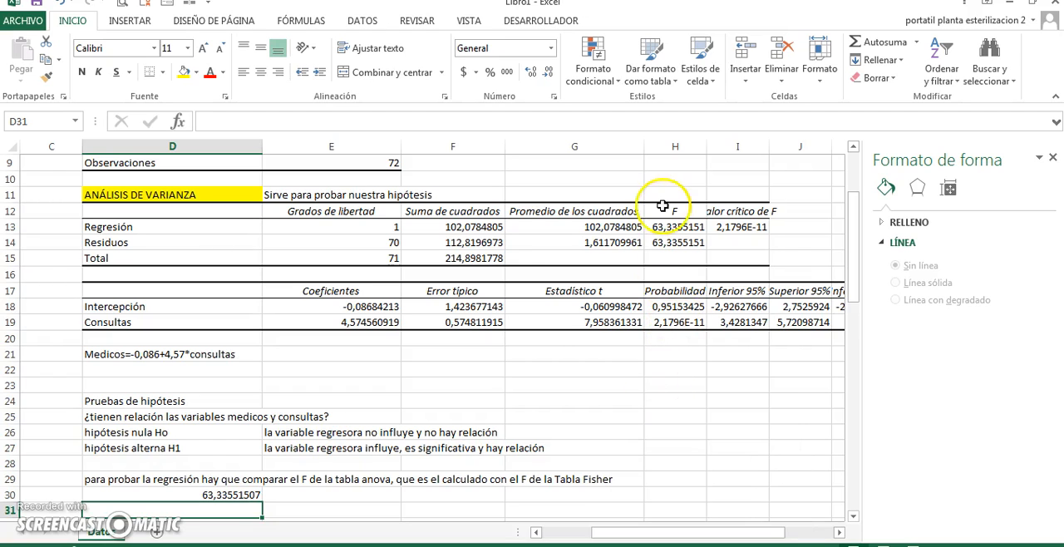
click(327, 225)
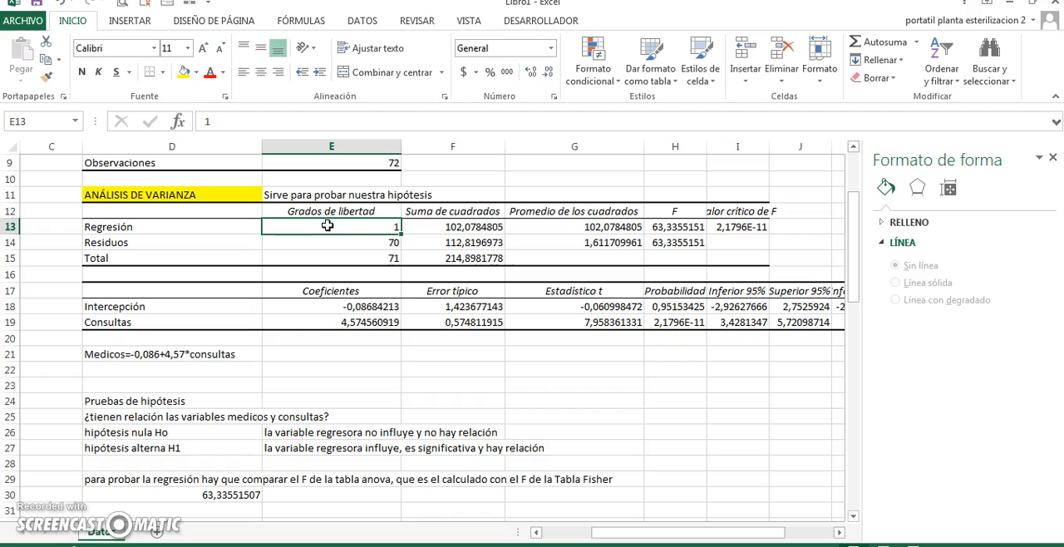
click(331, 243)
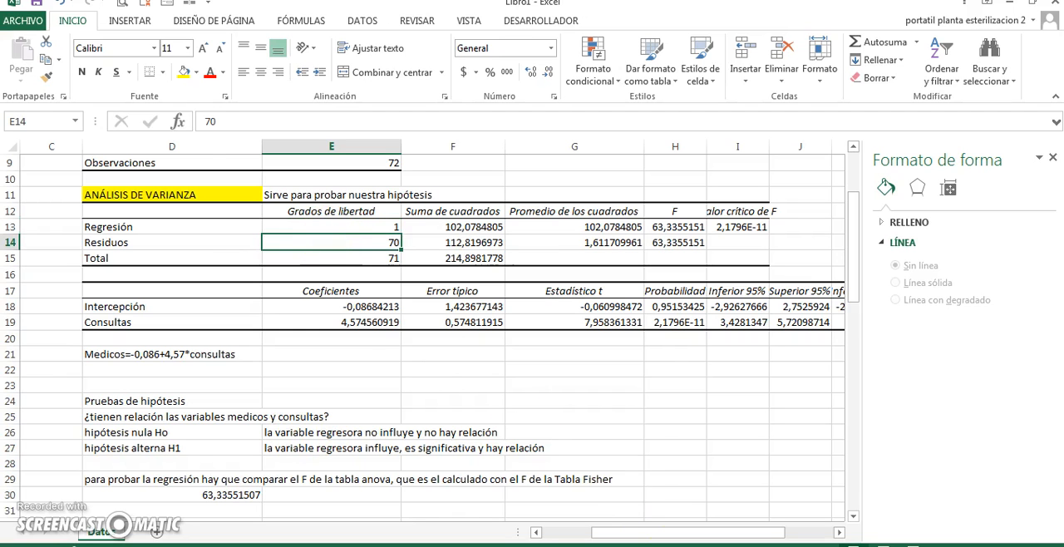
Switch to Adobe Reader and, in the Fisher table for 1 - α = 0.95, select the F value for 1 and 70 degrees of freedom
key(alt+Tab)
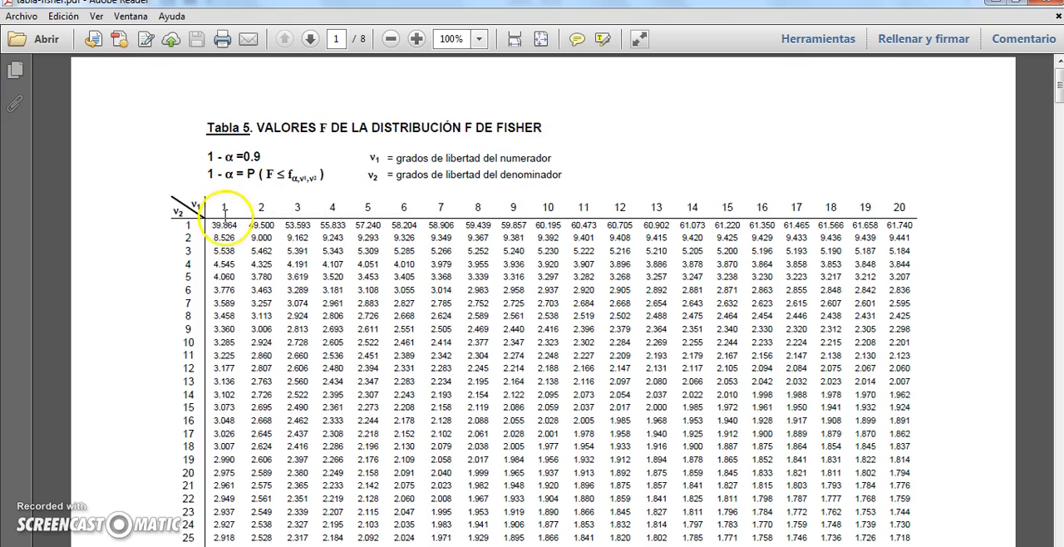
drag(1058, 86, 1060, 203)
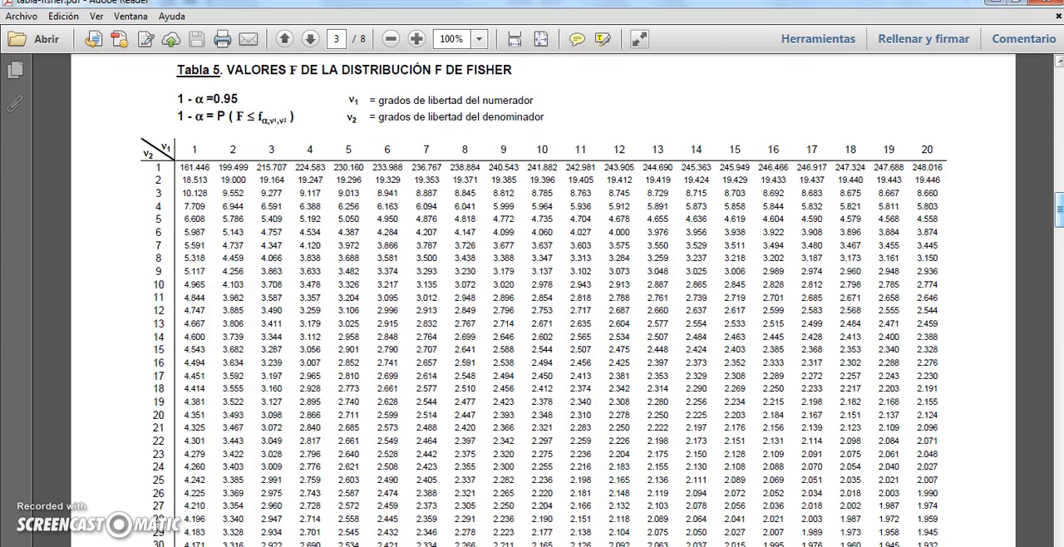
click(194, 147)
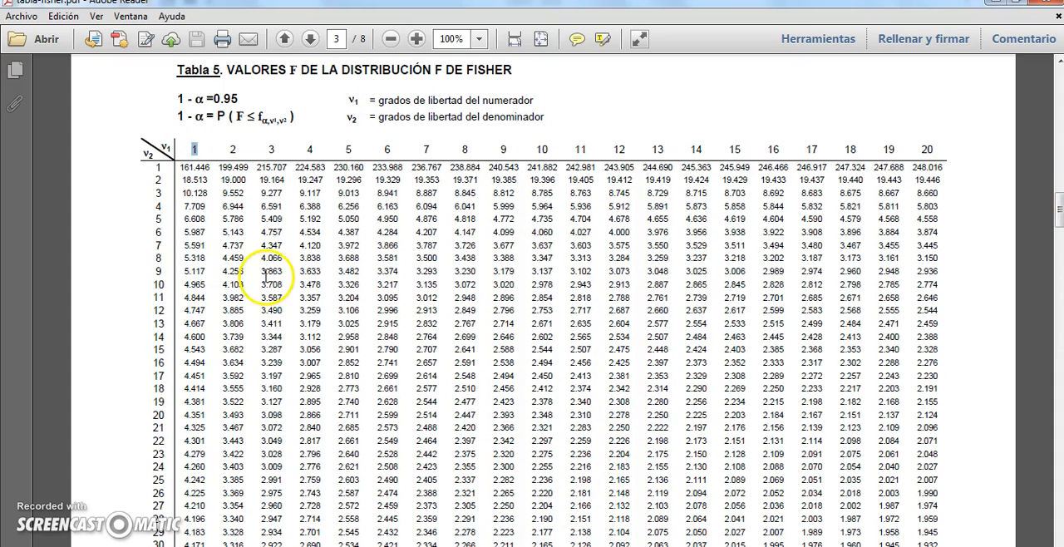
mouse_move(1059, 208)
mouse_down()
mouse_move(1059, 253)
mouse_move(1060, 191)
mouse_move(1060, 202)
mouse_up()
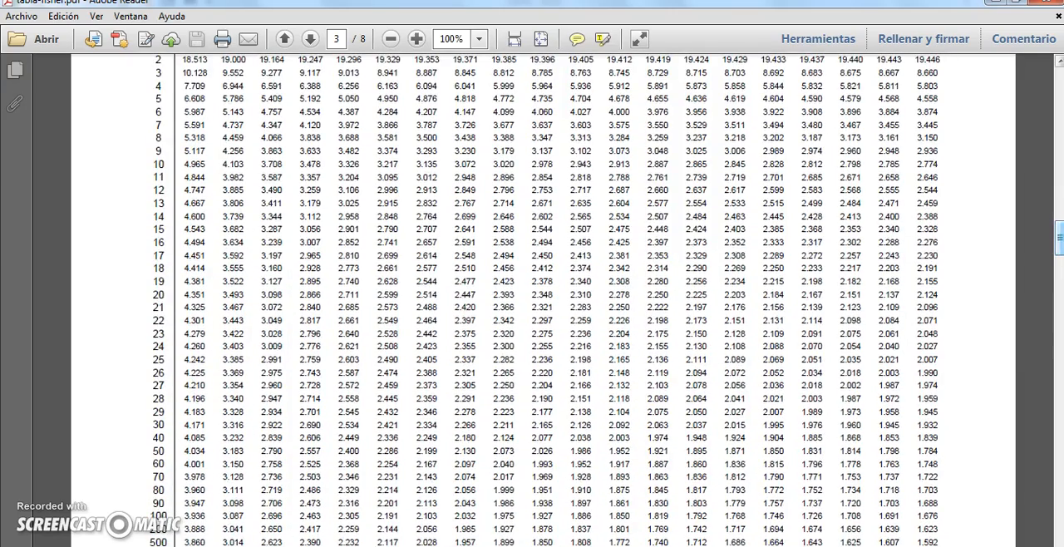
drag(186, 479, 205, 481)
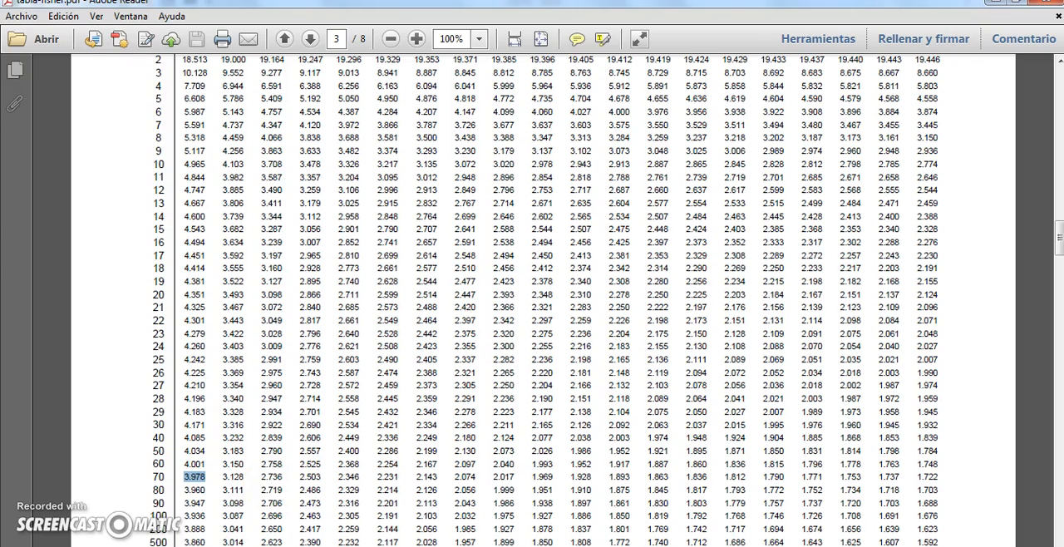
Return to the Excel regression workbook and enter the Fisher table value 3,978 in cell E30 beside the calculated F
key(alt+Tab)
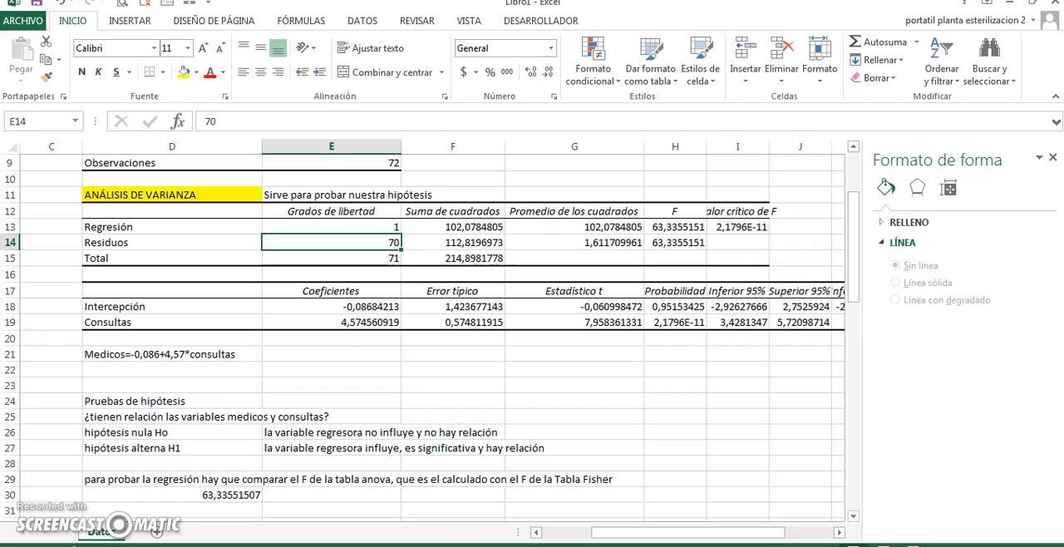
click(345, 494)
text(3,978)
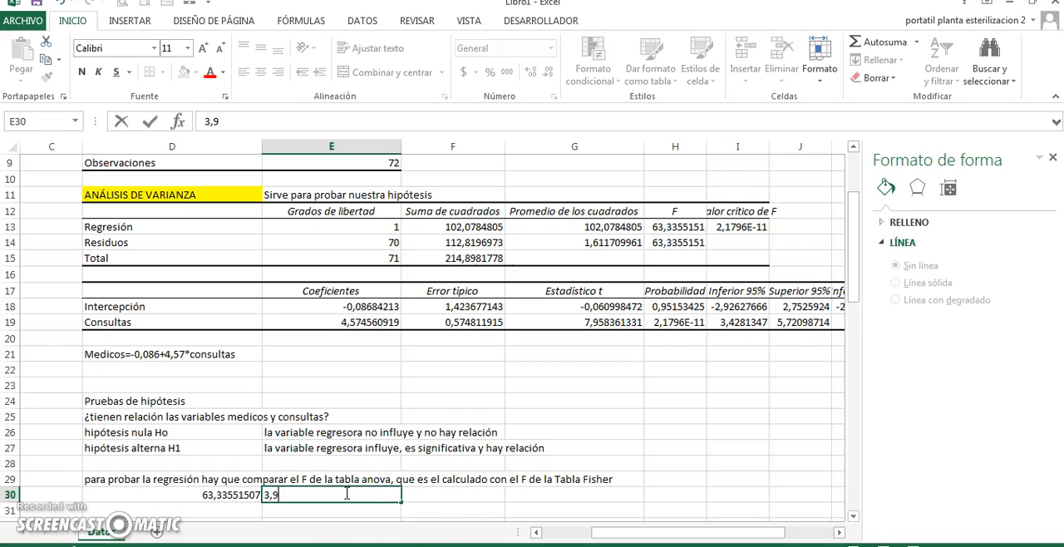
Write the decision rule "Se rechaza Ho si Fcalculado es > que el F de la tabla F" in cell D31
click(245, 510)
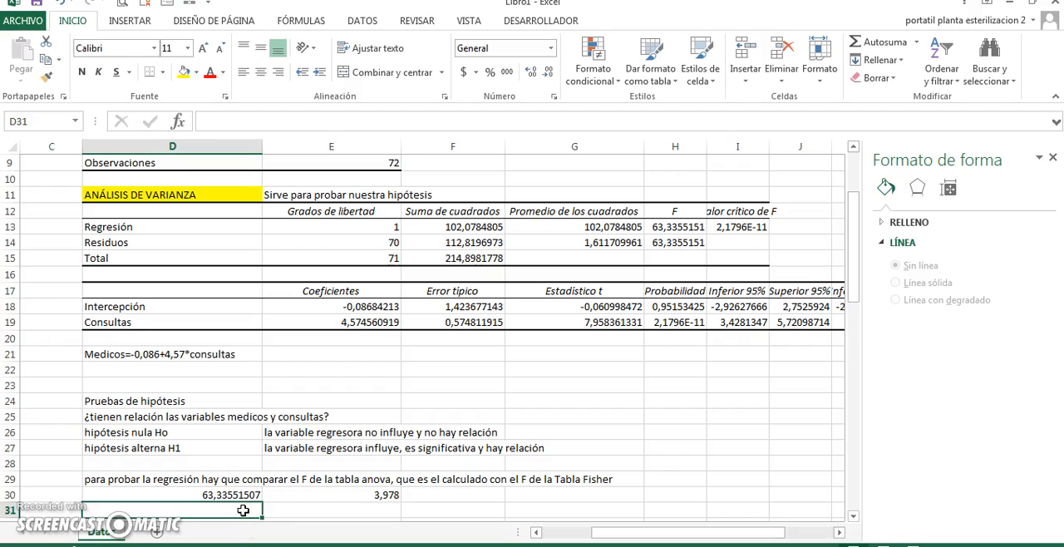
text(Se)
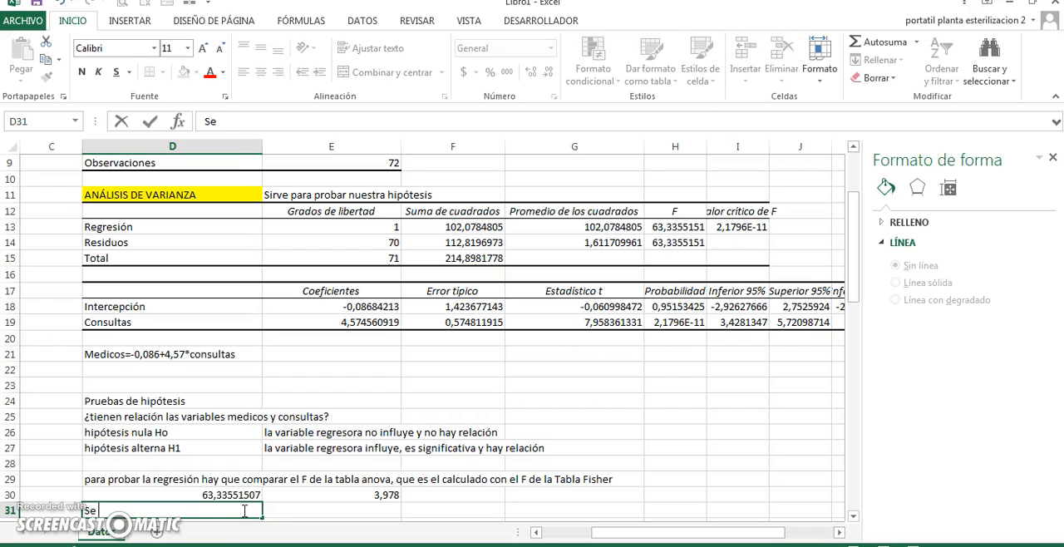
text( rechaza Ho)
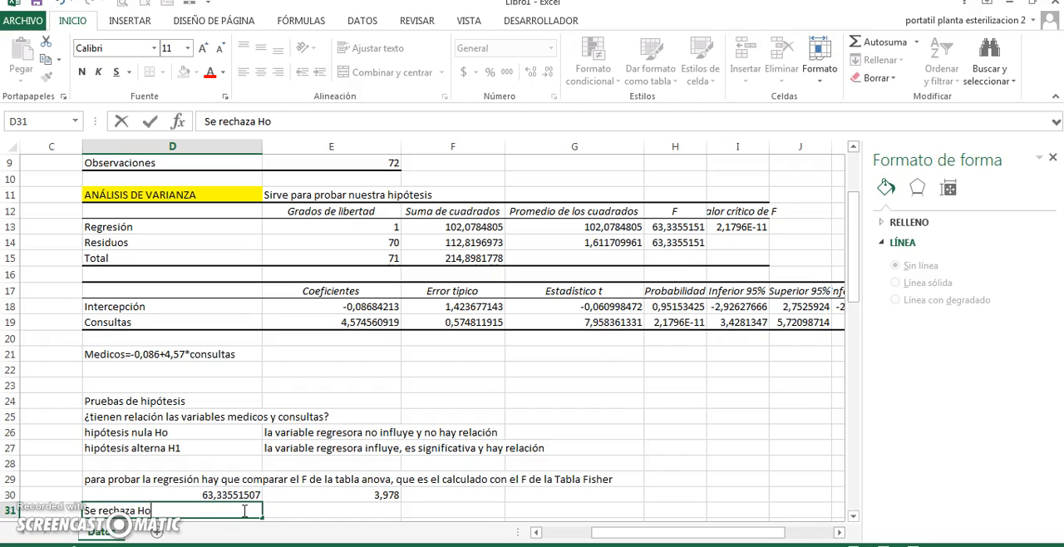
text( si Fcalculado)
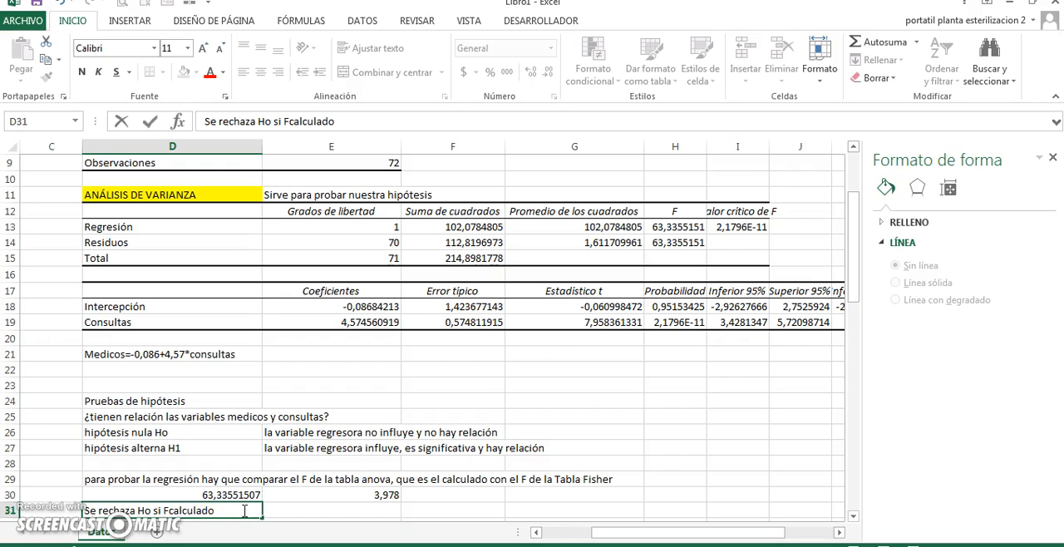
text( es > que el )
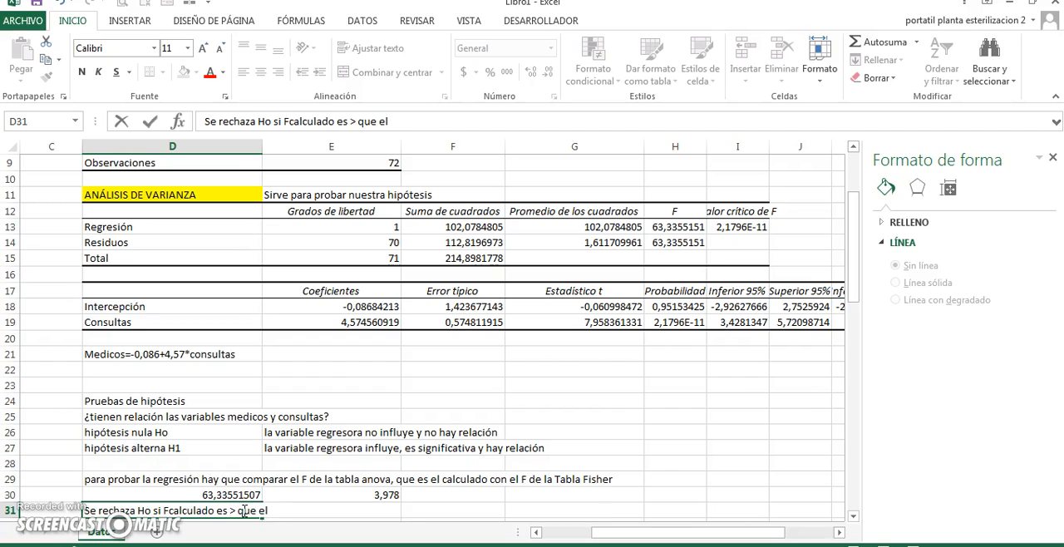
text(F de la tabla )
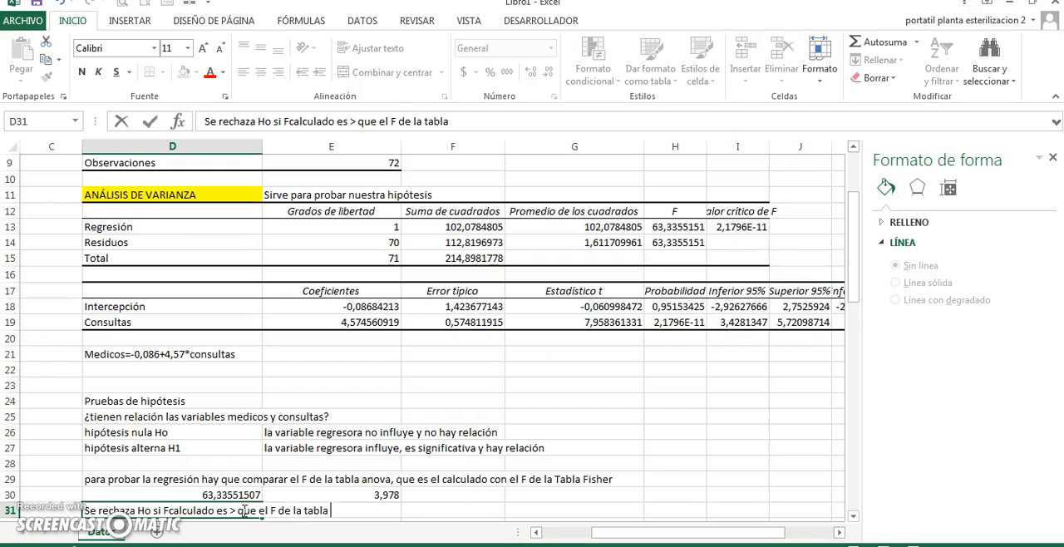
text(F)
key(Return)
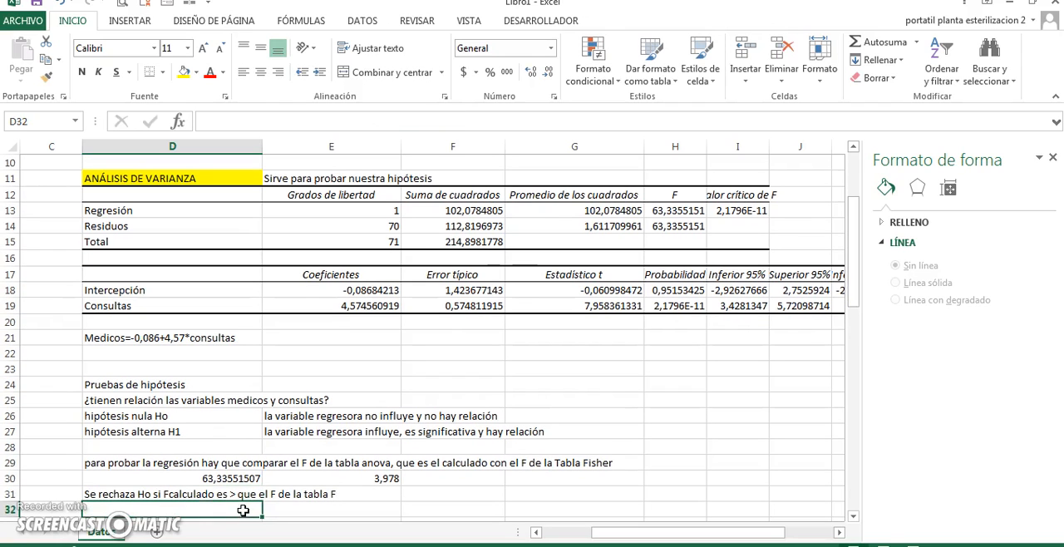
Compare the F values in D30 and E30 and highlight the null hypothesis cells D26:F26 with yellow fill
click(220, 480)
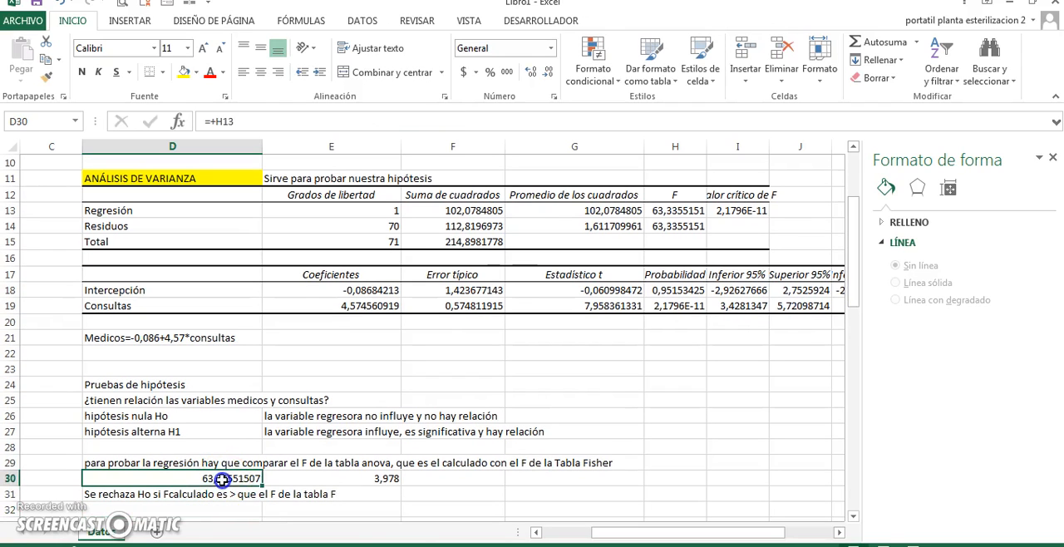
click(287, 480)
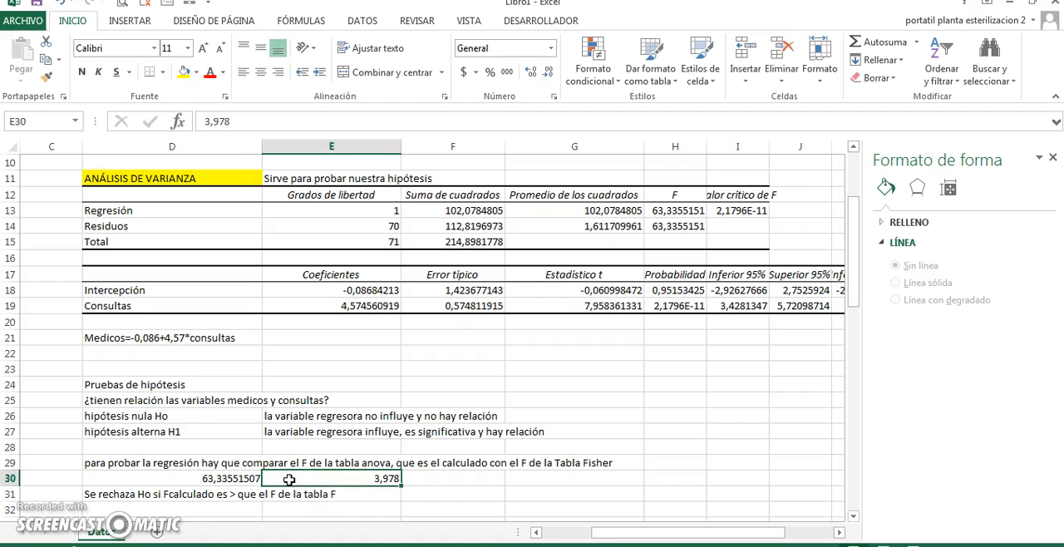
drag(99, 416, 475, 419)
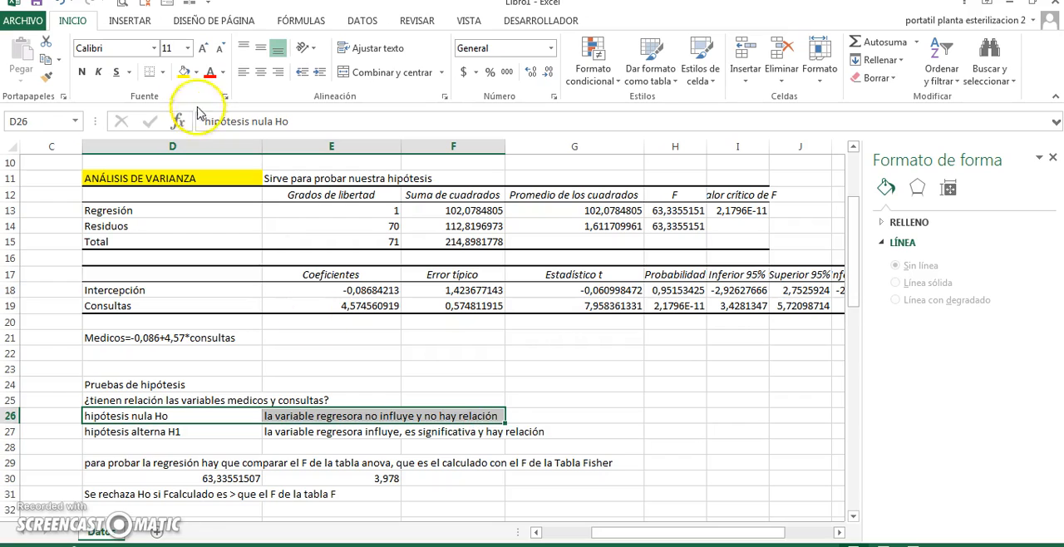
click(184, 71)
Record the conclusion "Rechazamos Ho" in cell G26 next to the null hypothesis
click(604, 415)
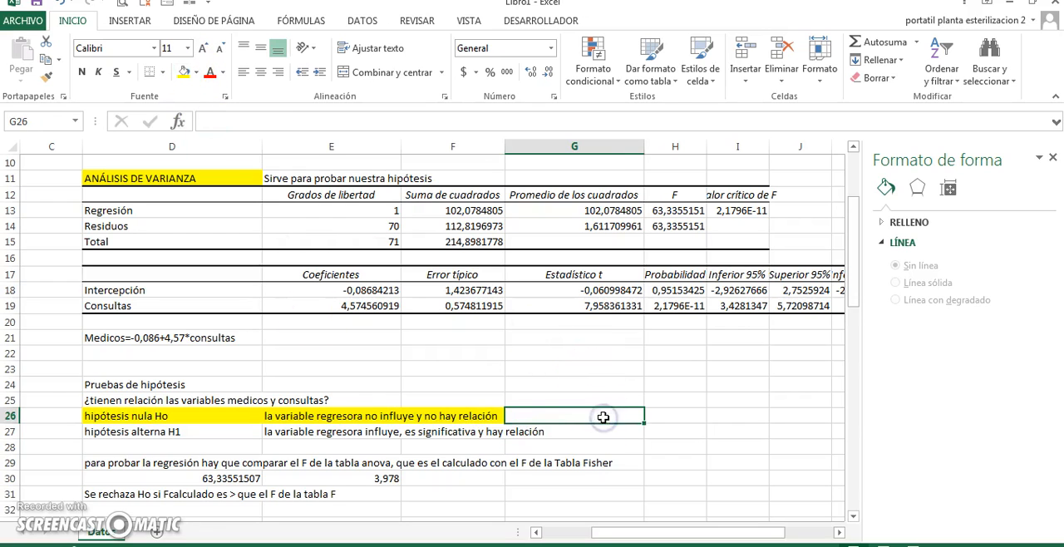
text(Rechaza)
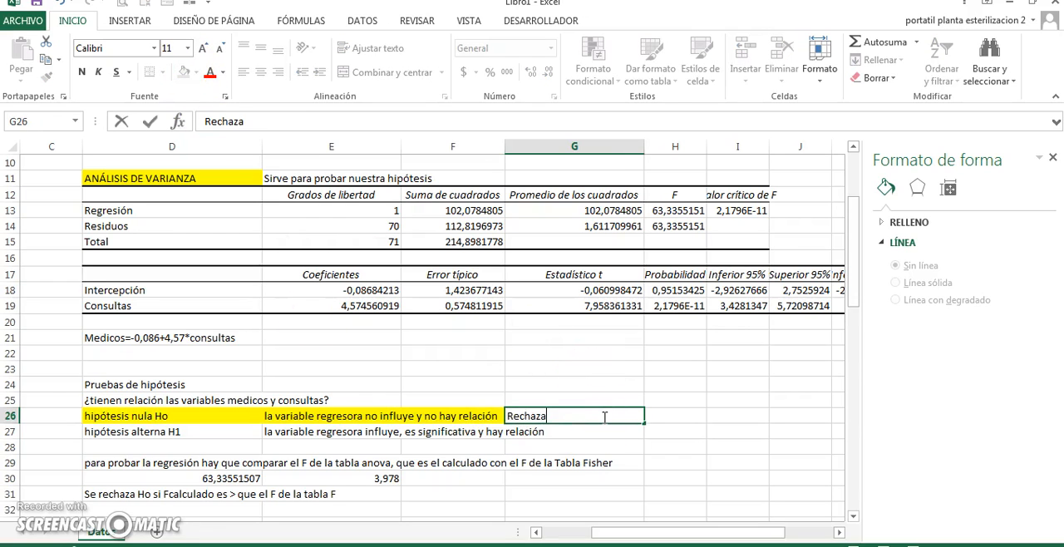
text(mos Ho)
key(Return)
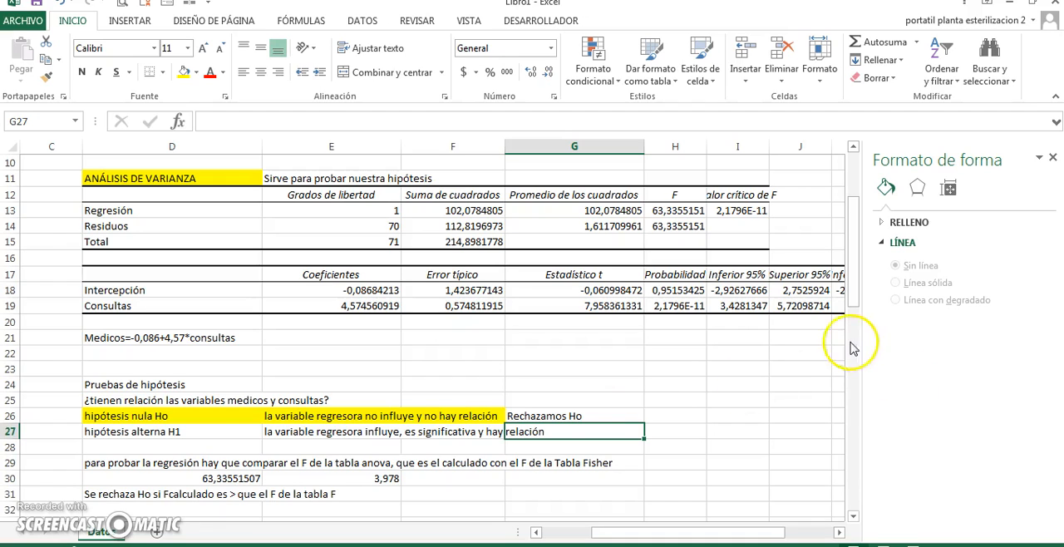
Review the Médicos and Consultas variables, the ANÁLISIS DE VARIANZA heading and the coefficient of determination R^2 in the regression summary
drag(852, 241, 850, 199)
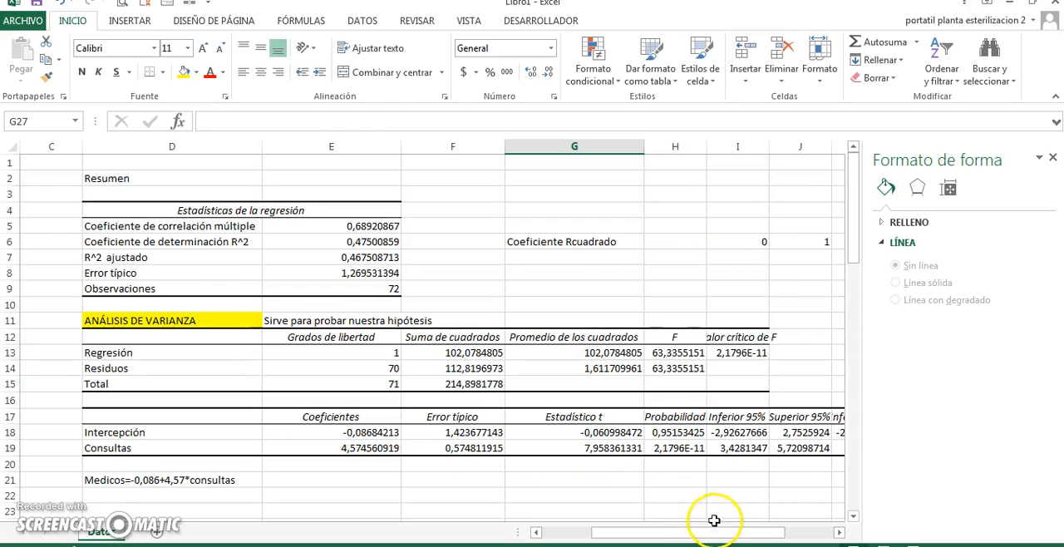
drag(708, 531, 603, 541)
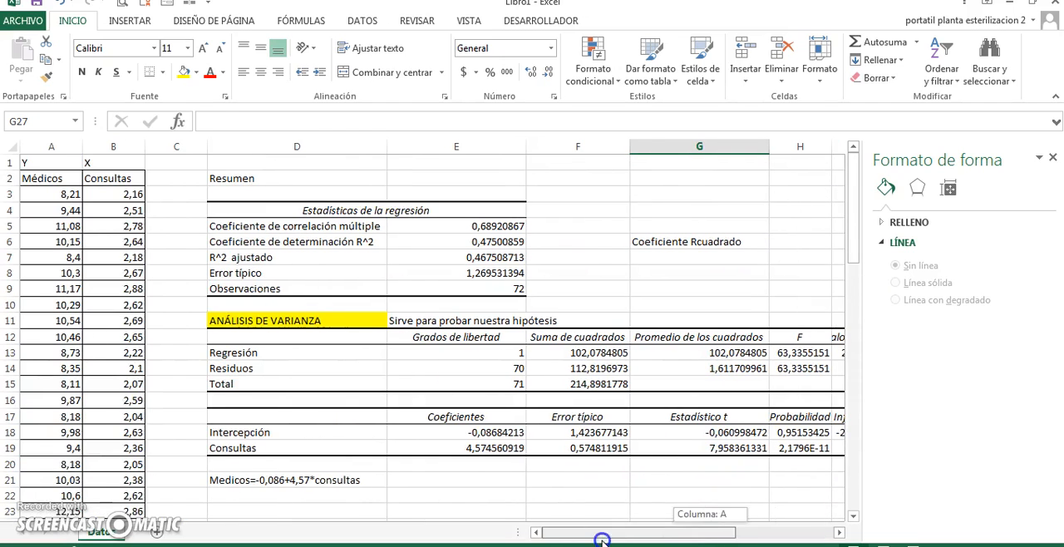
click(37, 172)
key(Right)
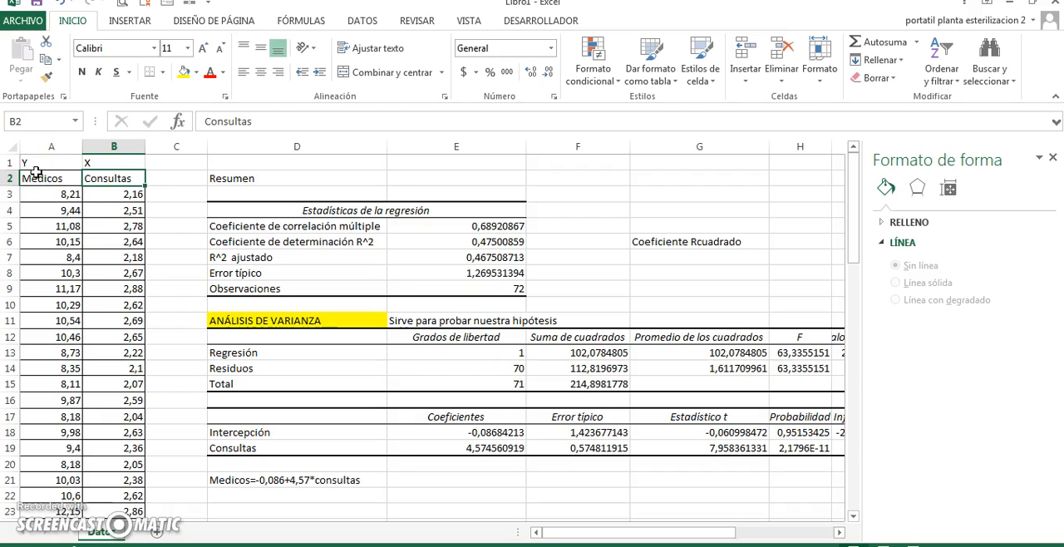
click(236, 319)
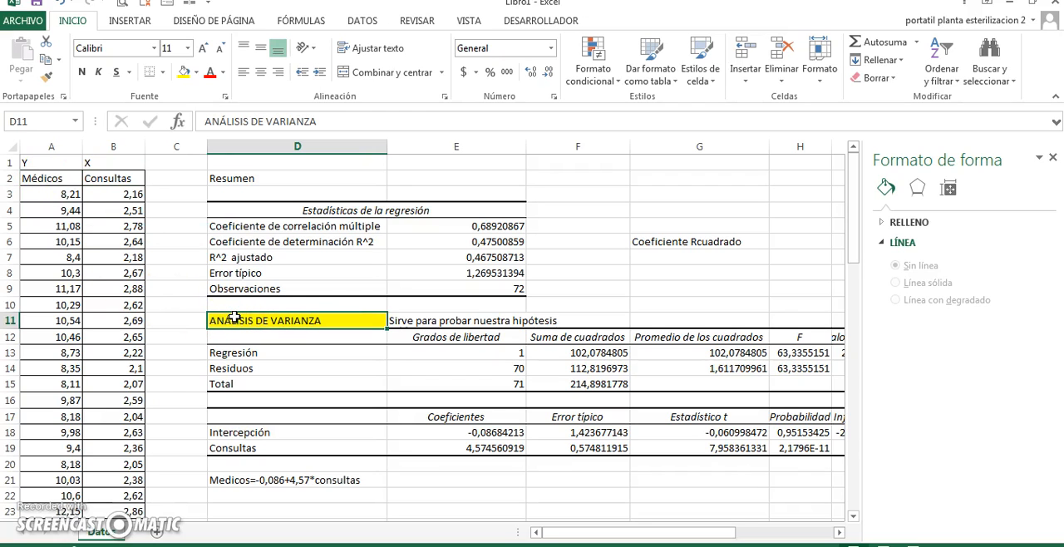
click(309, 239)
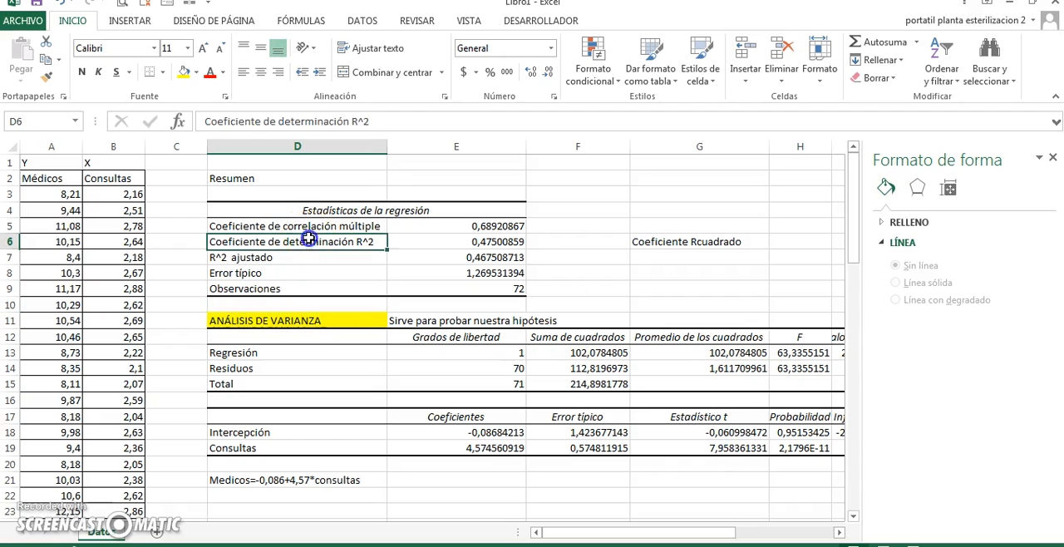
key(Right)
key(Right)
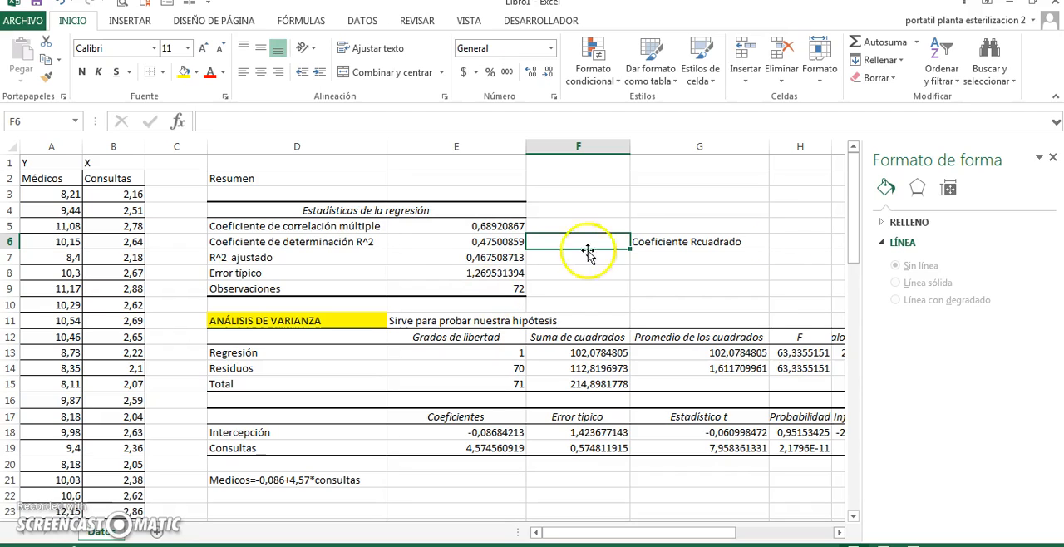
mouse_move(851, 227)
mouse_down()
mouse_move(840, 326)
mouse_move(841, 218)
mouse_up()
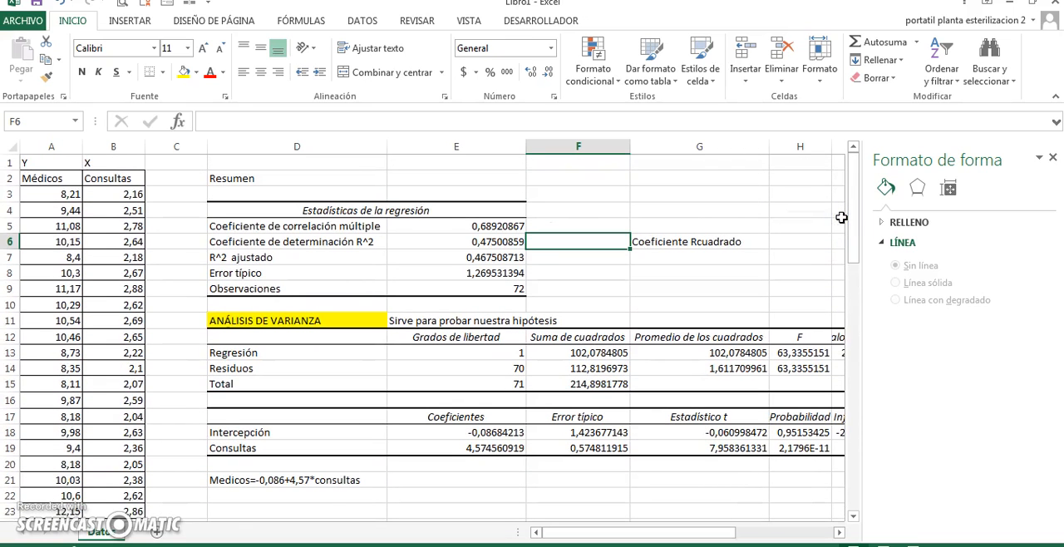